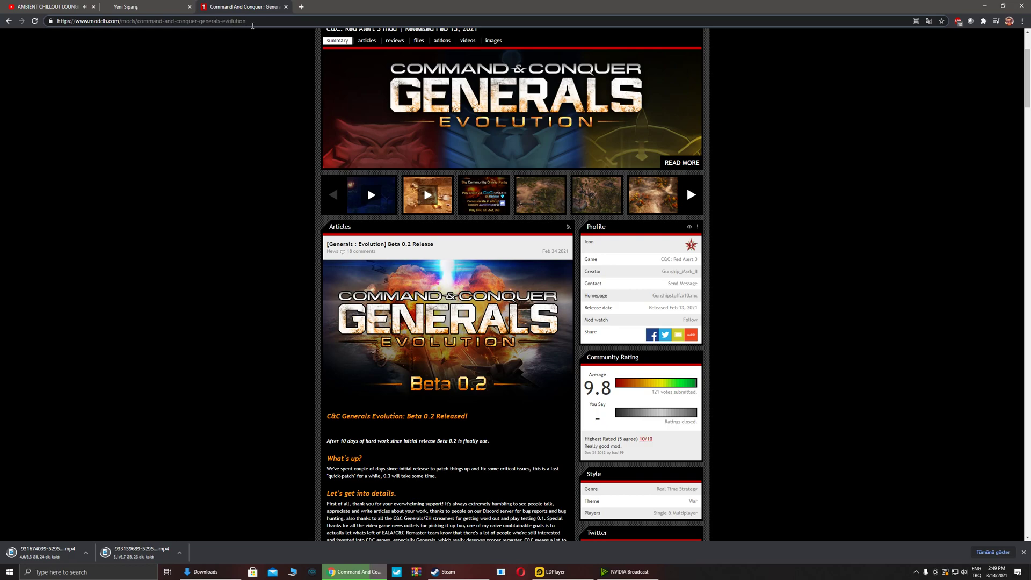
# Step: Examine the Generals Evolution mod page's address, Beta 0.2 release notes and download section
pyautogui.moveTo(256, 22); pyautogui.dragTo(43, 24)
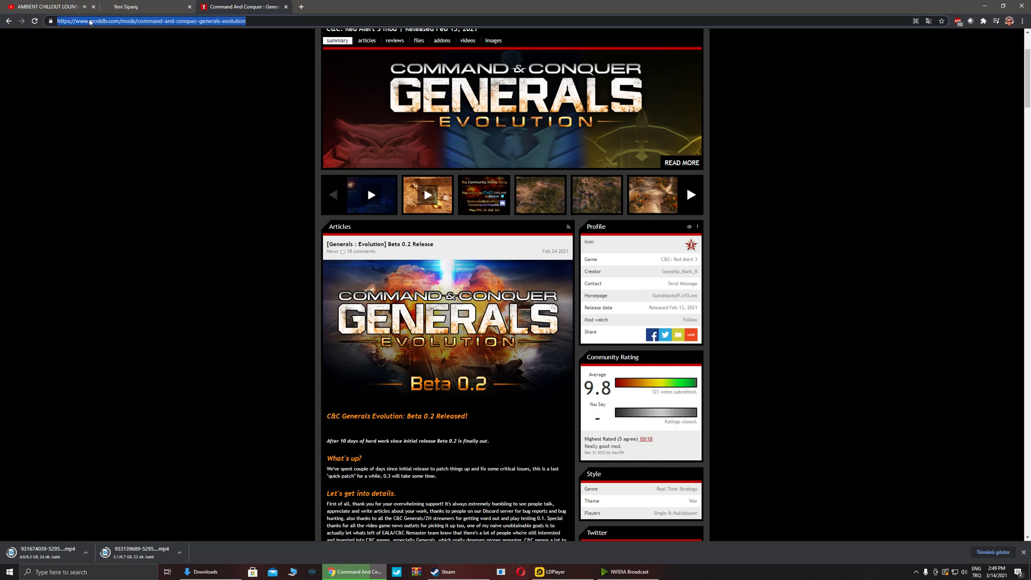
pyautogui.click(252, 20)
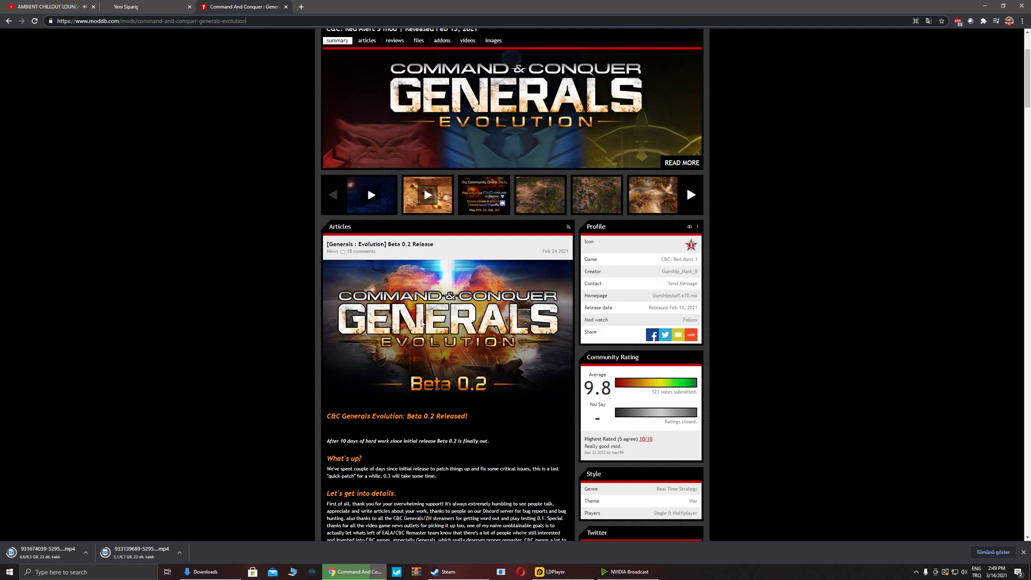
pyautogui.scroll(-4, 458, 347)
pyautogui.scroll(3, 459, 347)
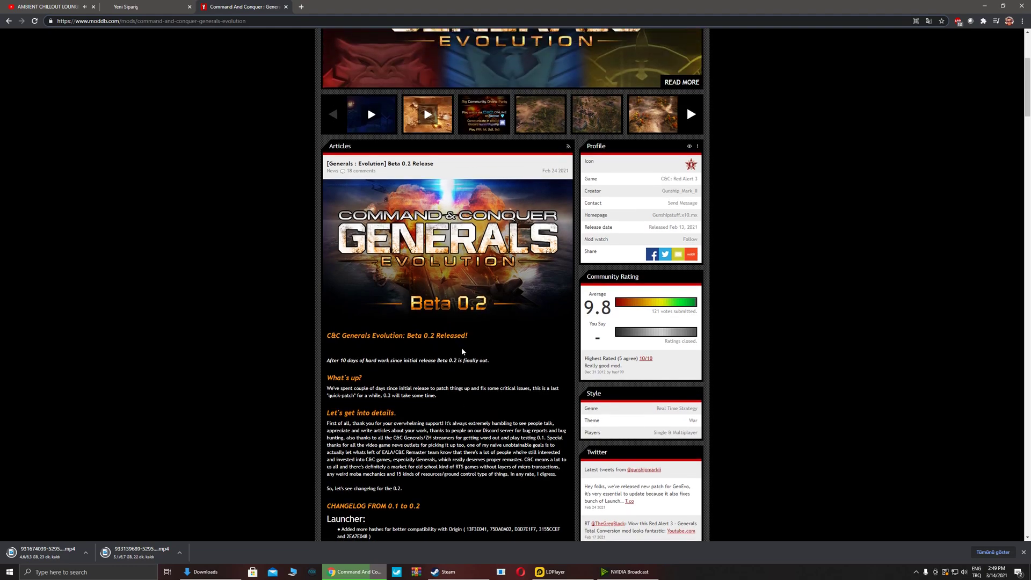
pyautogui.scroll(3, 462, 353)
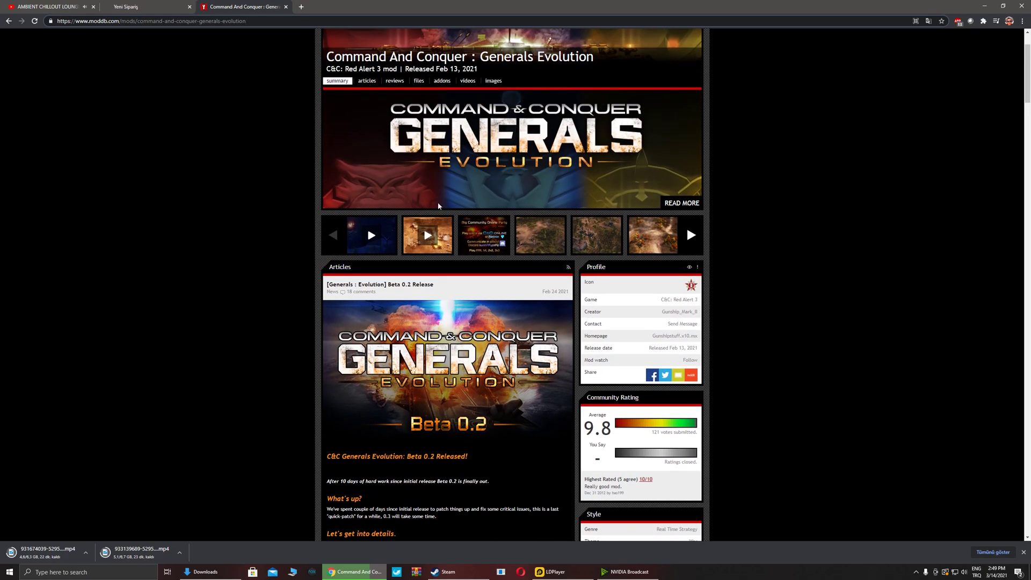
pyautogui.scroll(1, 333, 161)
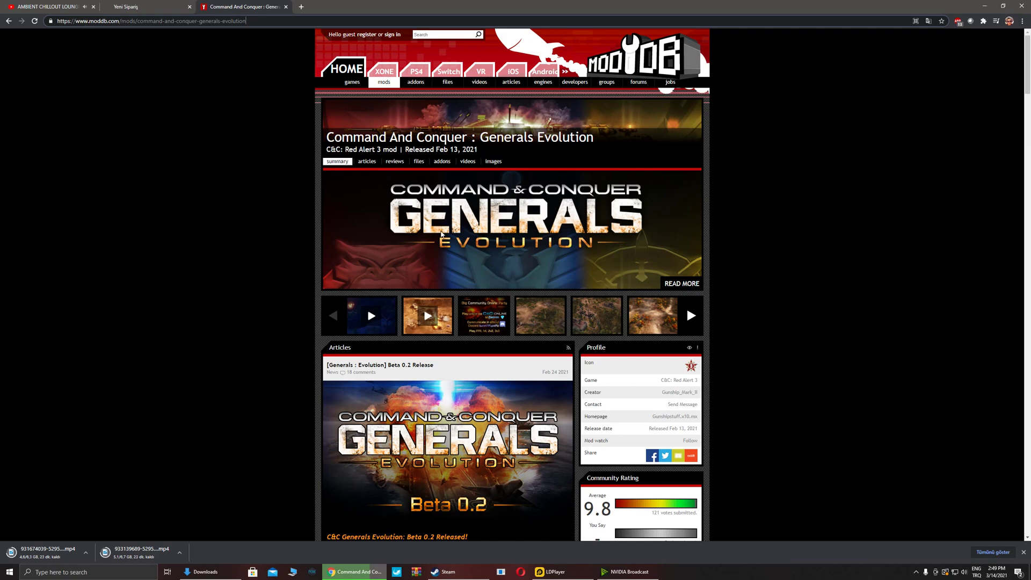
pyautogui.scroll(-2, 471, 392)
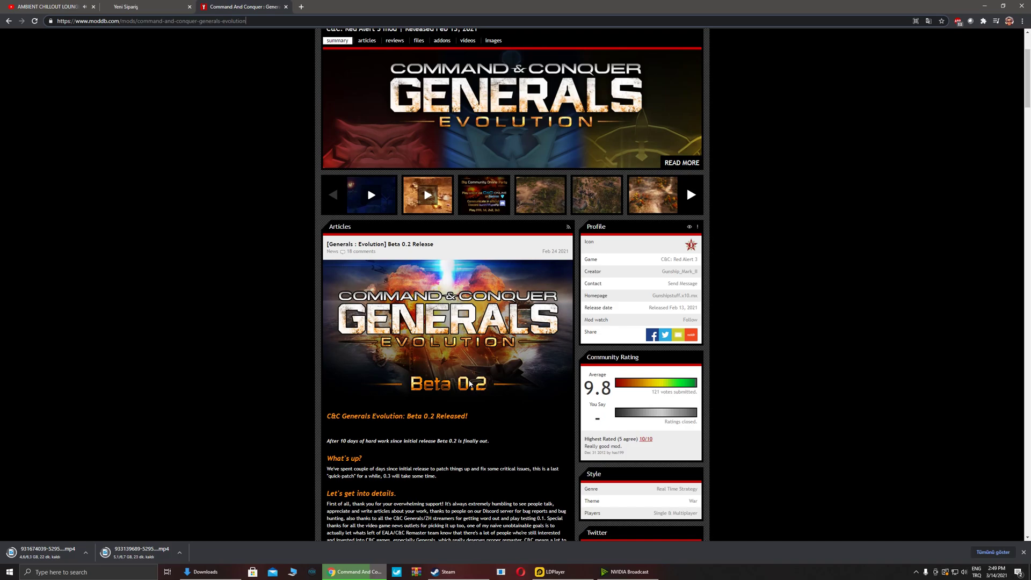
pyautogui.scroll(-3, 429, 390)
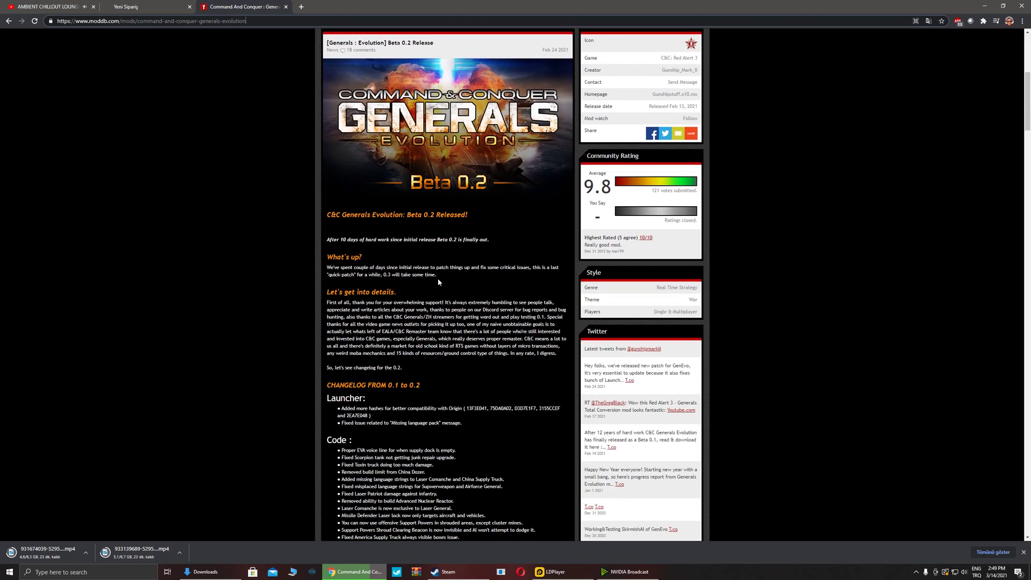
pyautogui.scroll(-20, 437, 280)
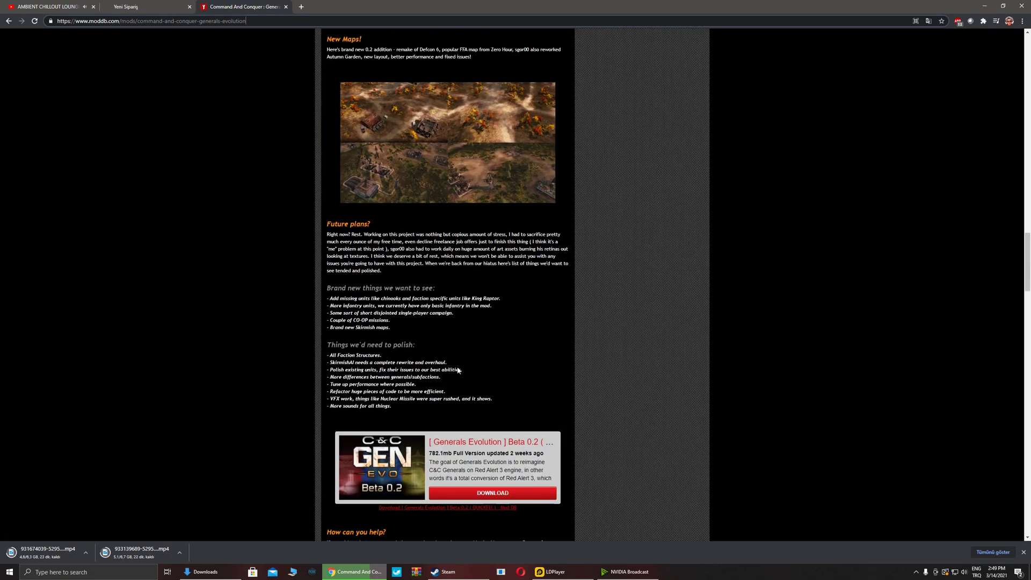
pyautogui.scroll(-3, 456, 370)
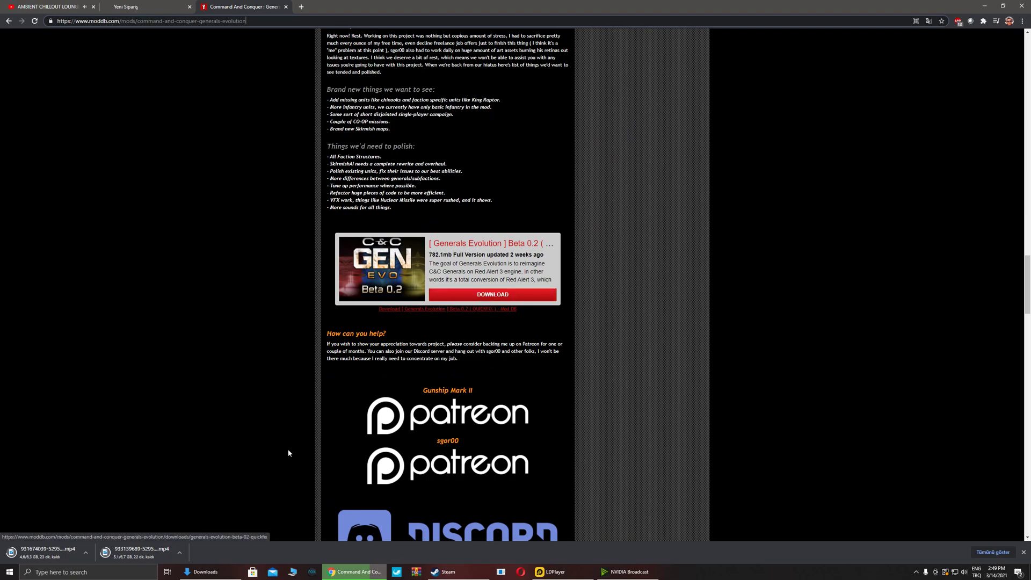
# Step: Open GenEvoBeta02_QuickFix.zip from the Downloads folder, close the folder window and show the desktop
pyautogui.click(206, 571)
pyautogui.doubleClick(592, 353)
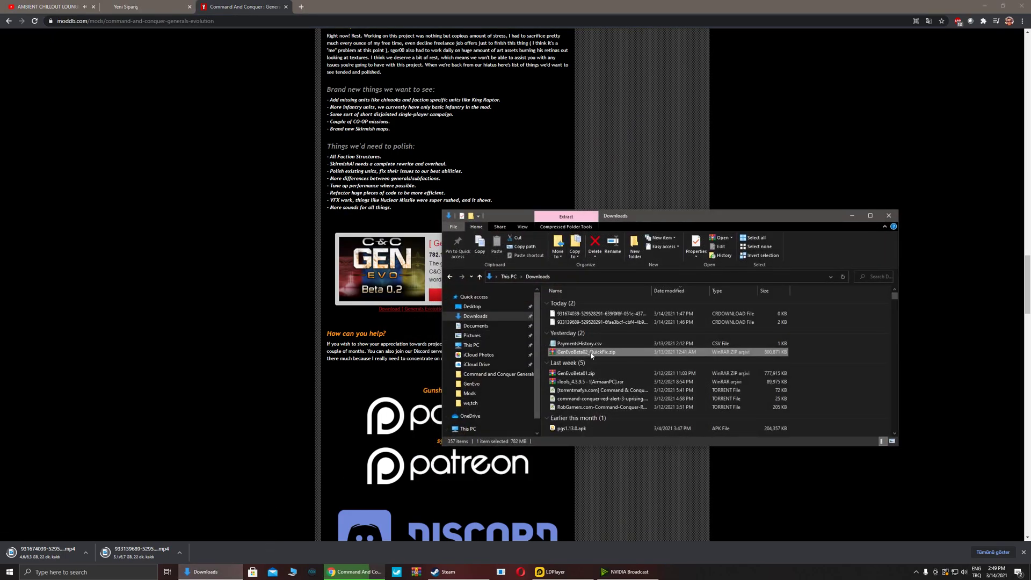
pyautogui.click(886, 215)
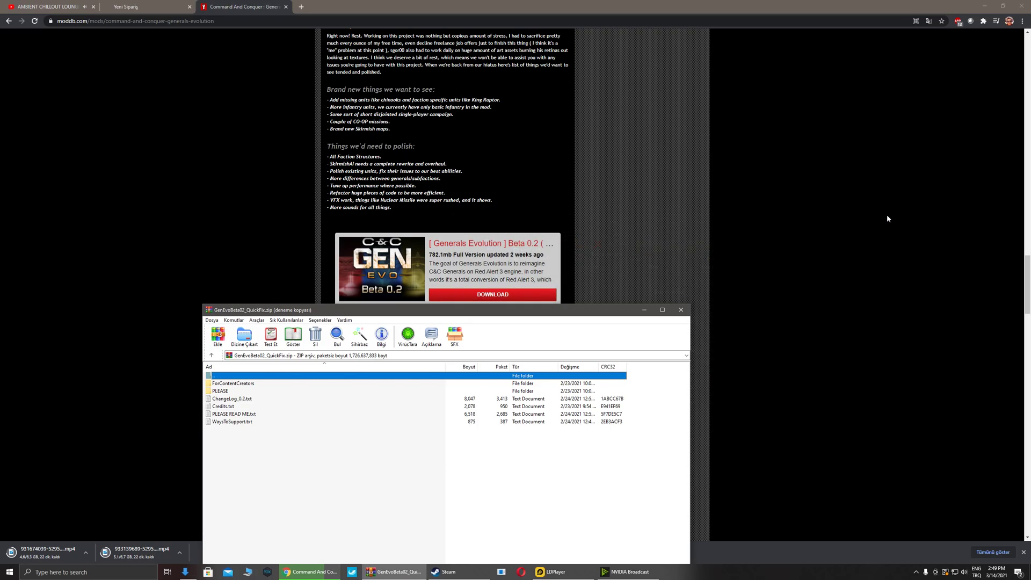
pyautogui.click(507, 461)
pyautogui.click(1028, 572)
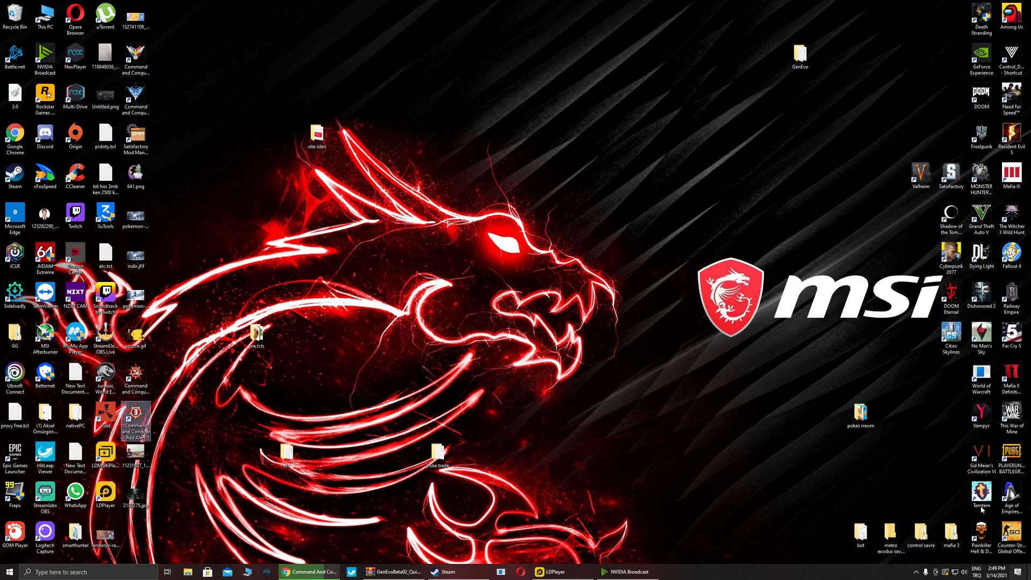
pyautogui.rightClick(757, 241)
pyautogui.moveTo(794, 315)
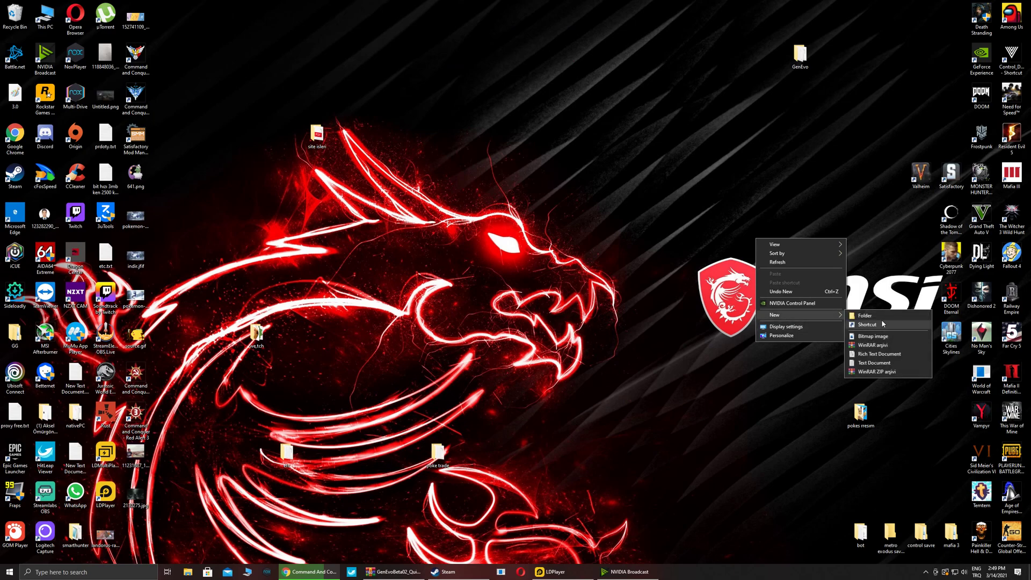
pyautogui.click(870, 244)
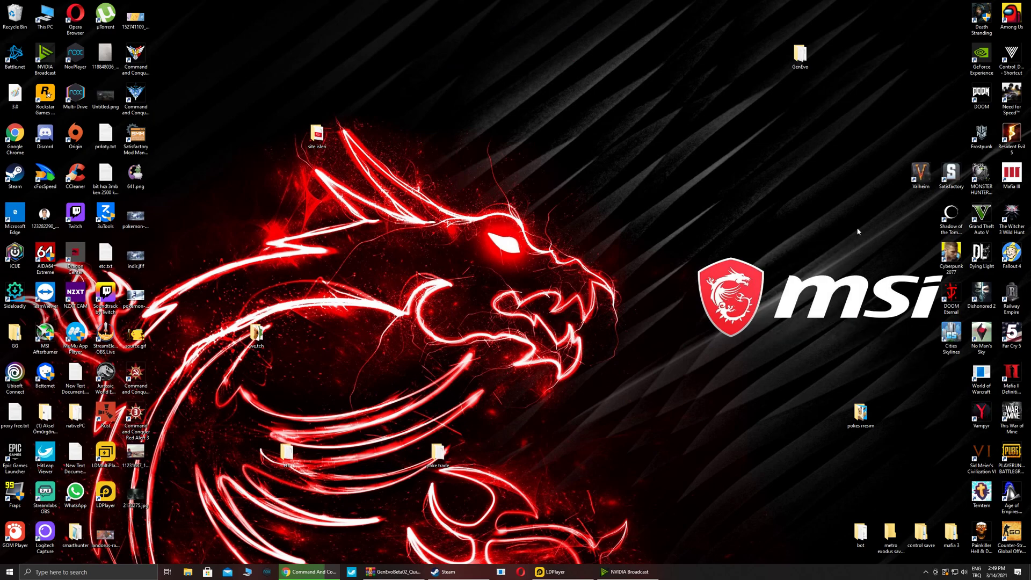
# Step: Open the desktop's GenEvo folder and select all items in the GenEvoBeta02_QuickFix.zip archive
pyautogui.doubleClick(800, 53)
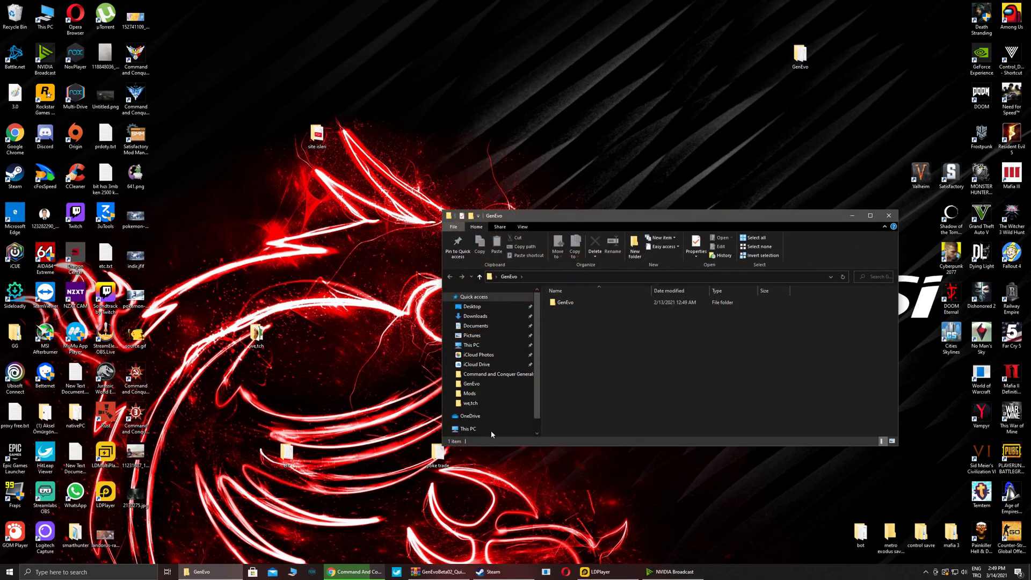
pyautogui.click(438, 571)
pyautogui.moveTo(234, 457); pyautogui.dragTo(228, 382)
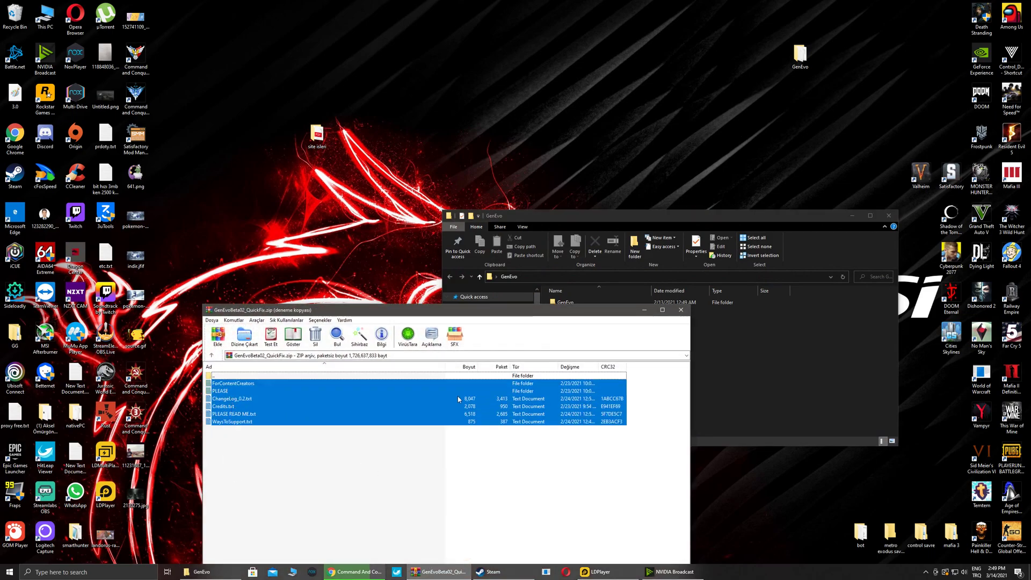
pyautogui.click(737, 349)
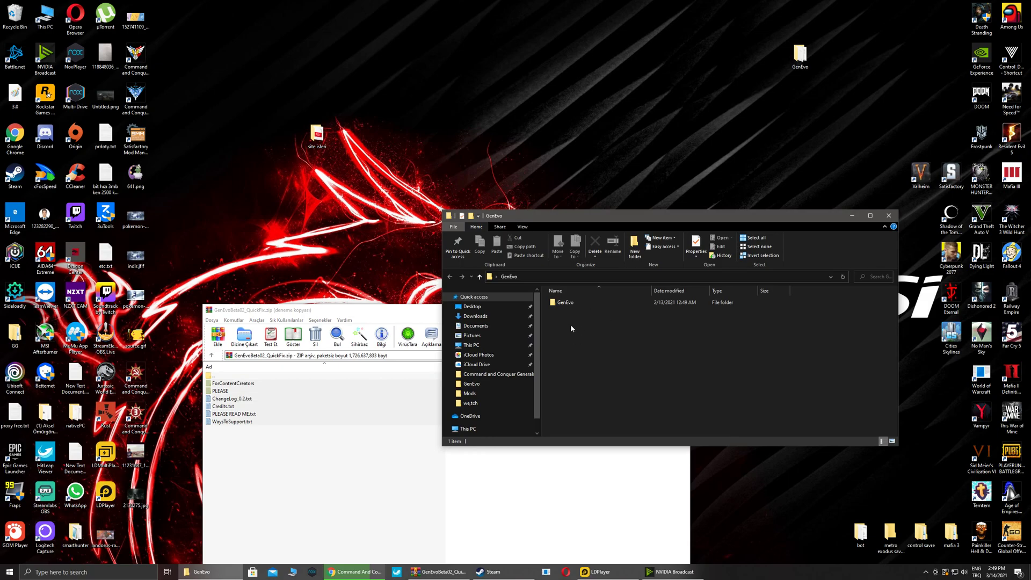
# Step: View the files inside the inner GenEvo folder, return to its parent, and bring up the Red Alert 3 store page in Steam
pyautogui.doubleClick(568, 302)
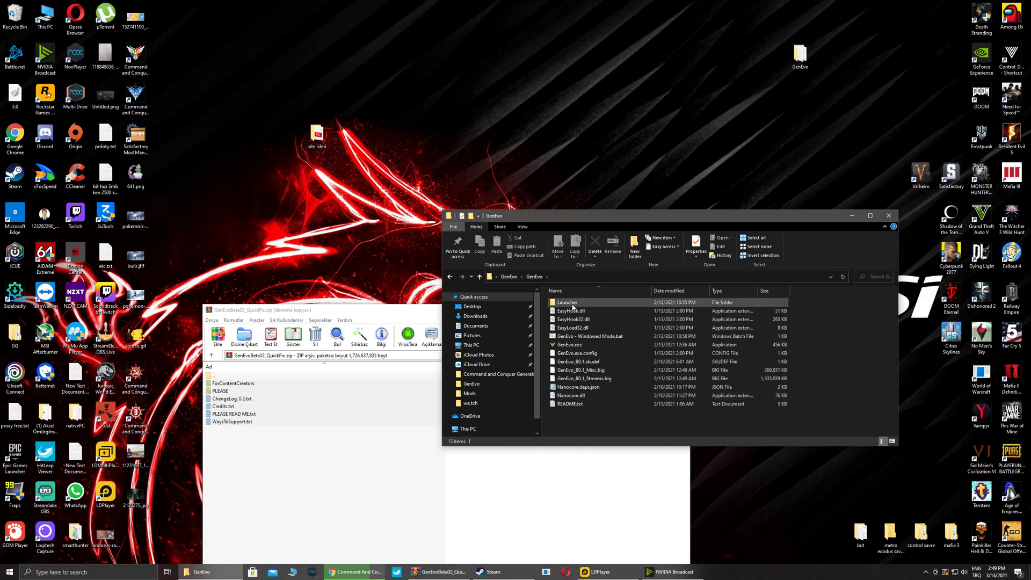
pyautogui.click(450, 277)
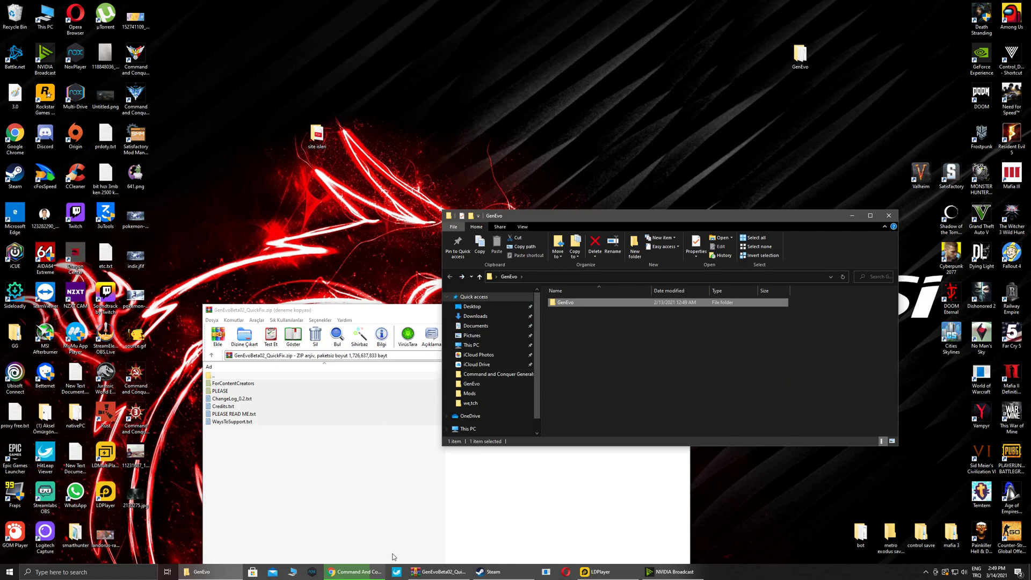
pyautogui.click(490, 571)
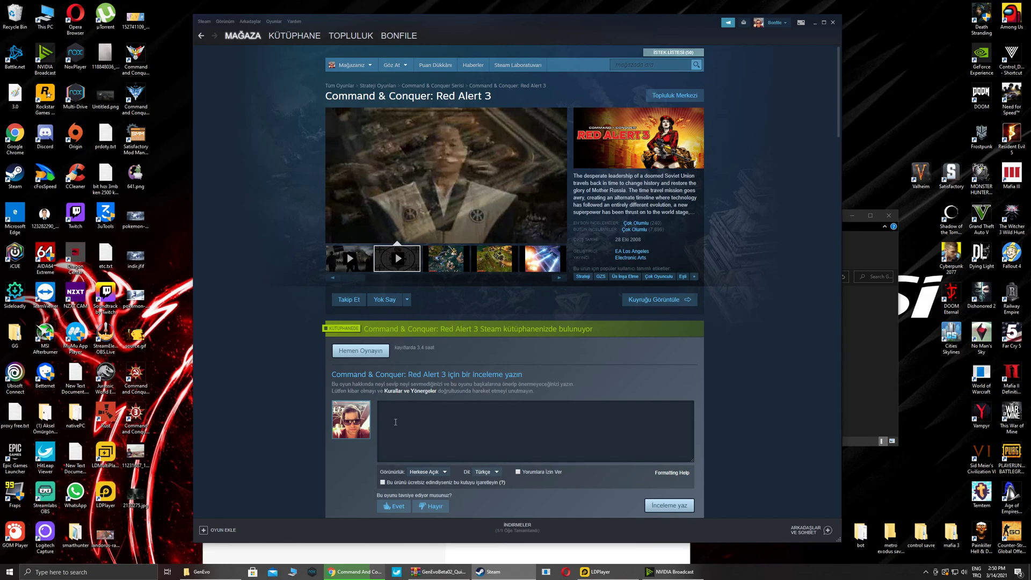
# Step: Open a new File Explorer window and go to the Red Alert 3 folder in Documents
pyautogui.press('super+e')
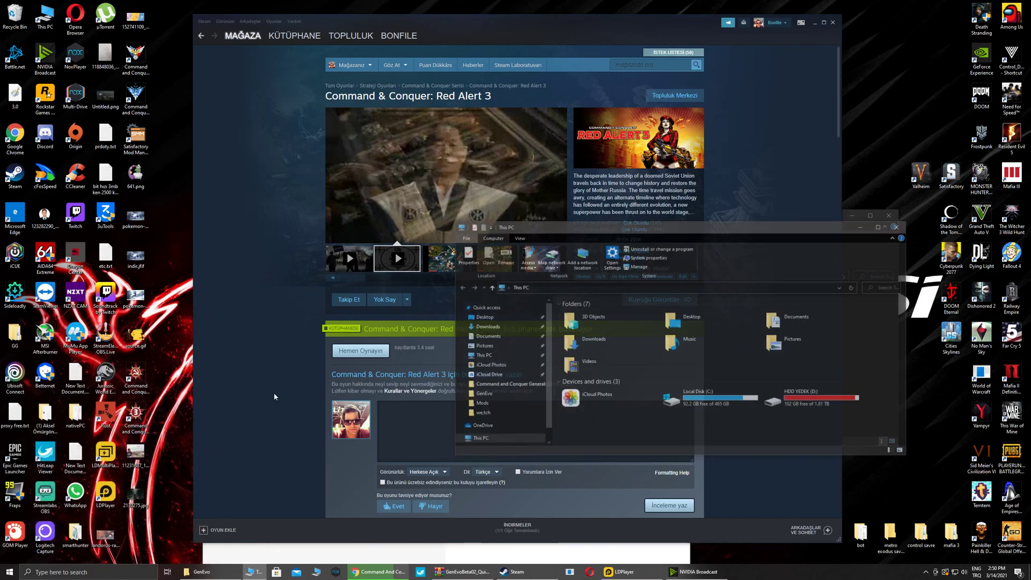
pyautogui.click(488, 336)
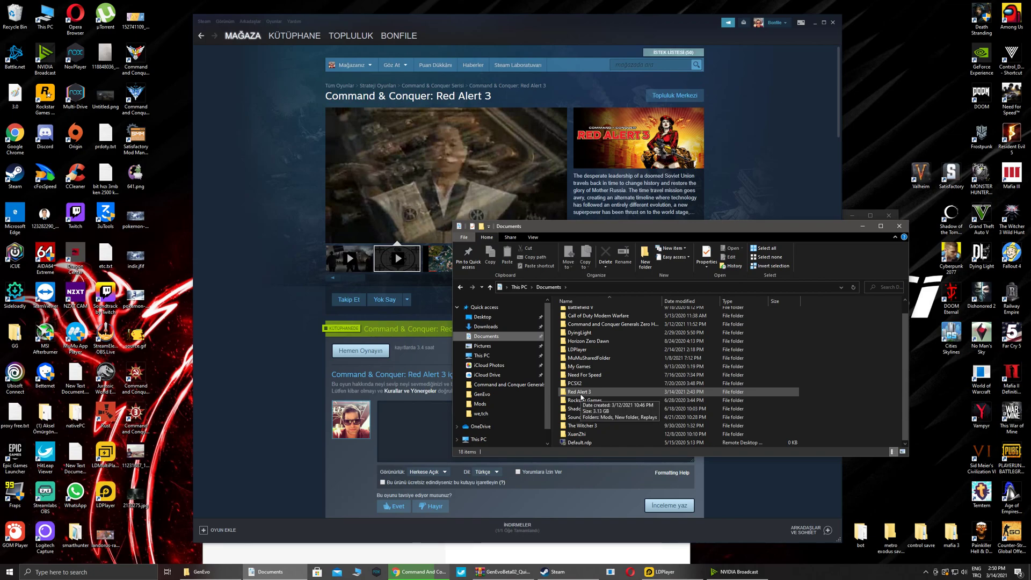
pyautogui.doubleClick(579, 392)
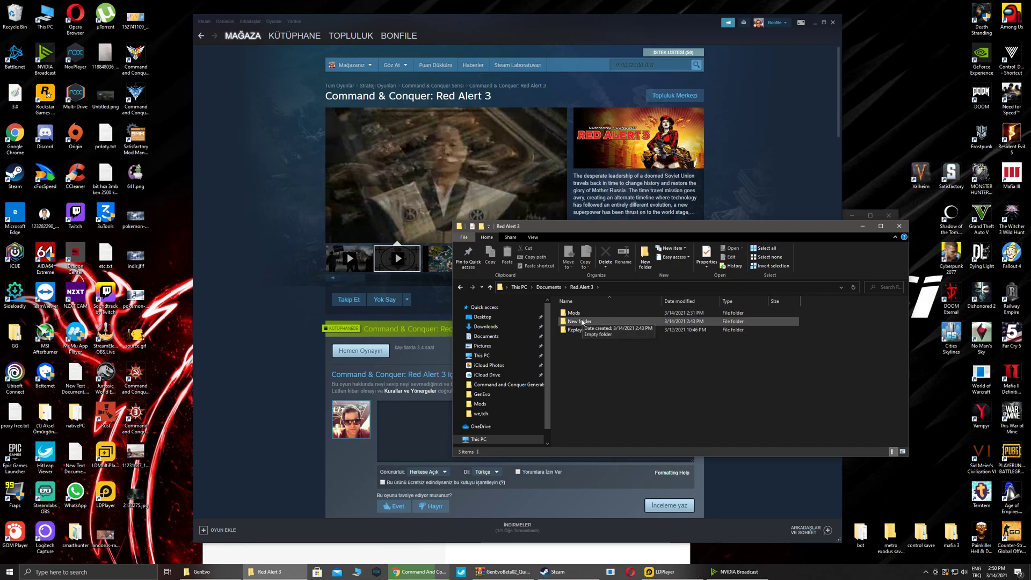
# Step: Try to rename the folder New folder inside Red Alert 3 as Mods
pyautogui.rightClick(581, 320)
pyautogui.click(604, 495)
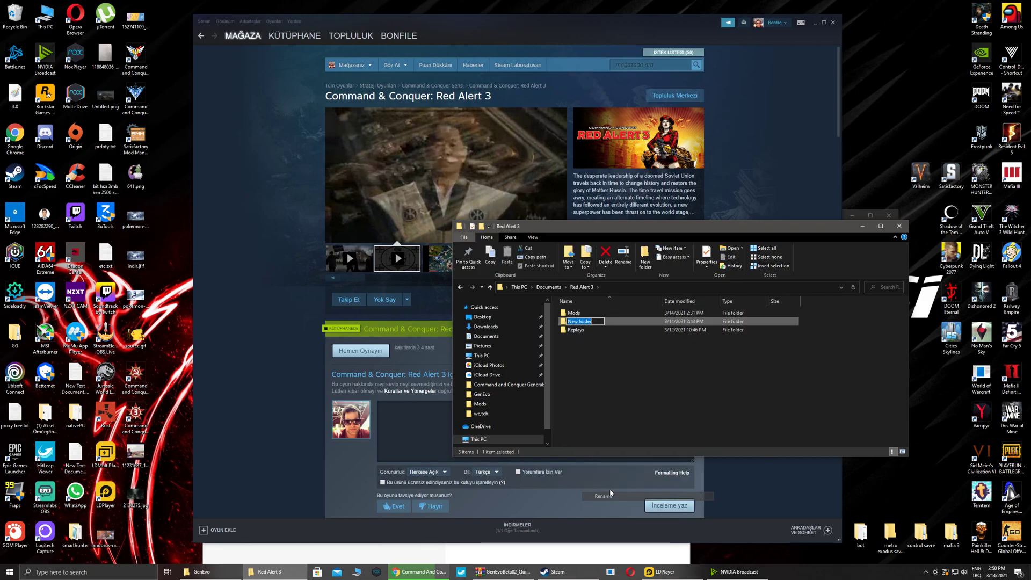
pyautogui.write('Mods')
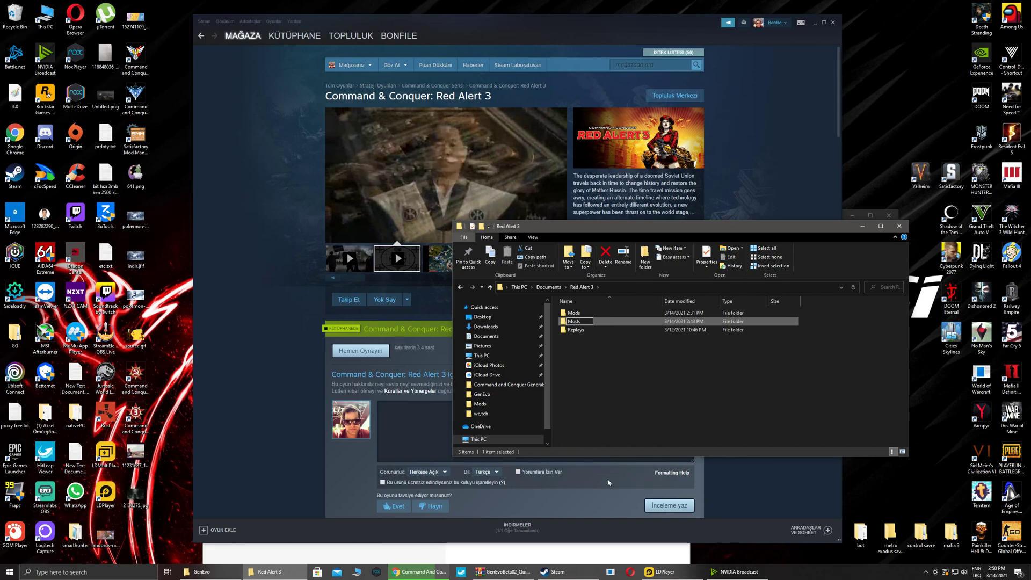
pyautogui.press('BackSpace')
pyautogui.click(581, 372)
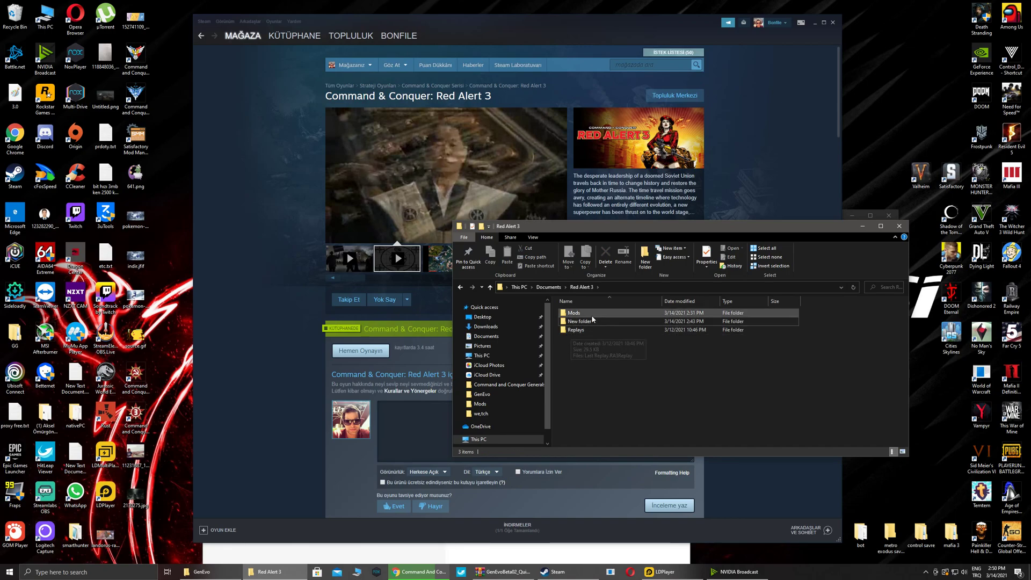
# Step: Place the Red Alert 3 and GenEvo folder windows side by side and view the contents of the Mods folder
pyautogui.click(814, 22)
pyautogui.moveTo(726, 231); pyautogui.dragTo(344, 220)
pyautogui.moveTo(671, 215); pyautogui.dragTo(795, 220)
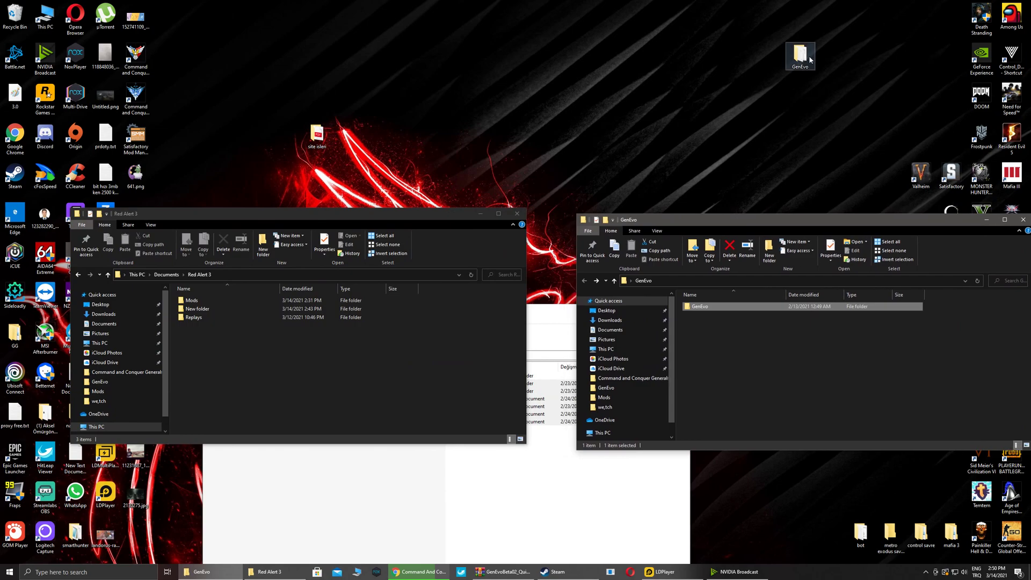
pyautogui.doubleClick(233, 300)
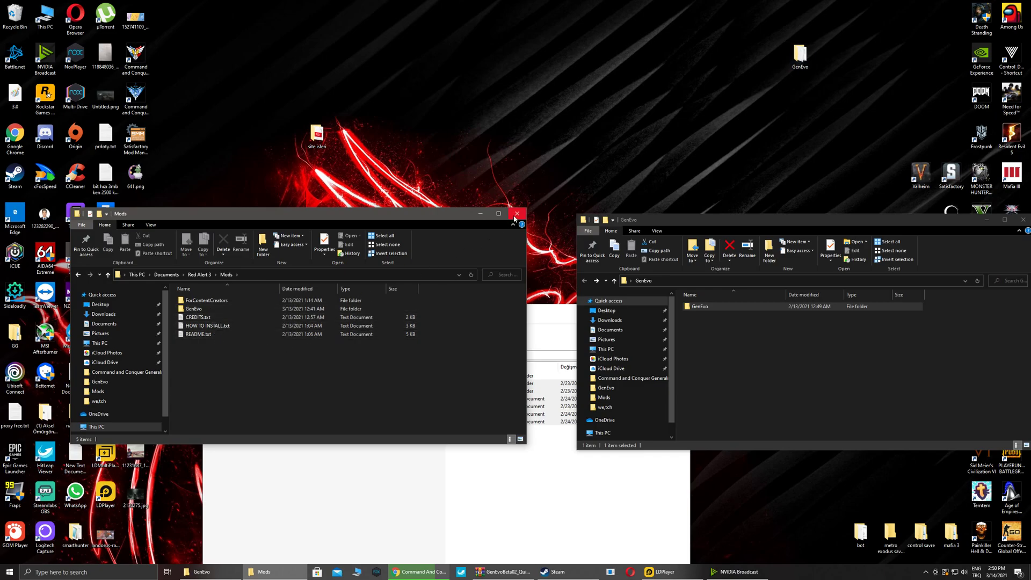
pyautogui.click(479, 215)
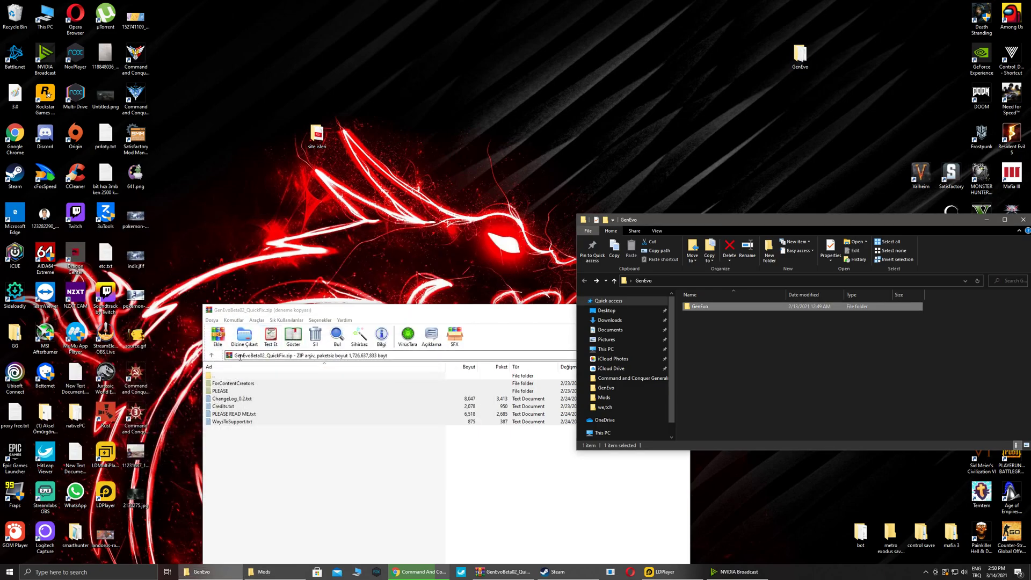
# Step: Open the properties of the Command and Conquer - Red Alert 3 desktop shortcut, check the end of its target, and enter -ui as the comment
pyautogui.rightClick(134, 422)
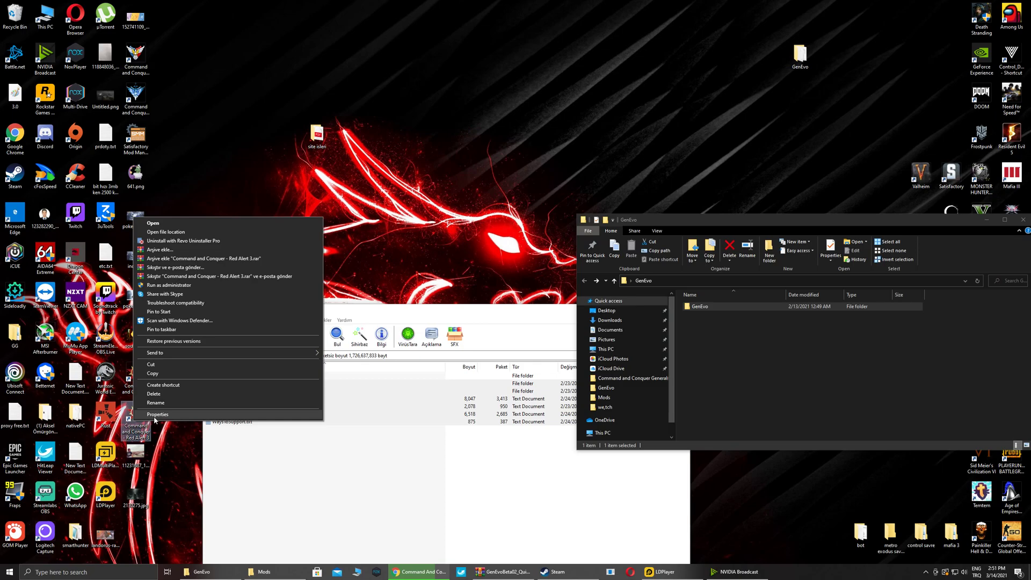
pyautogui.click(155, 415)
pyautogui.moveTo(263, 429); pyautogui.dragTo(285, 433)
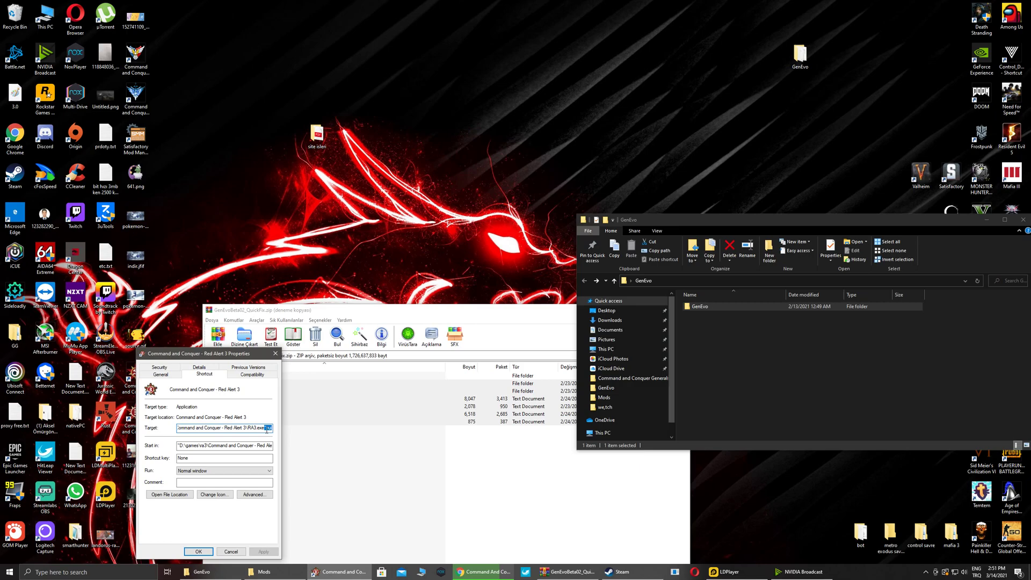
pyautogui.click(267, 429)
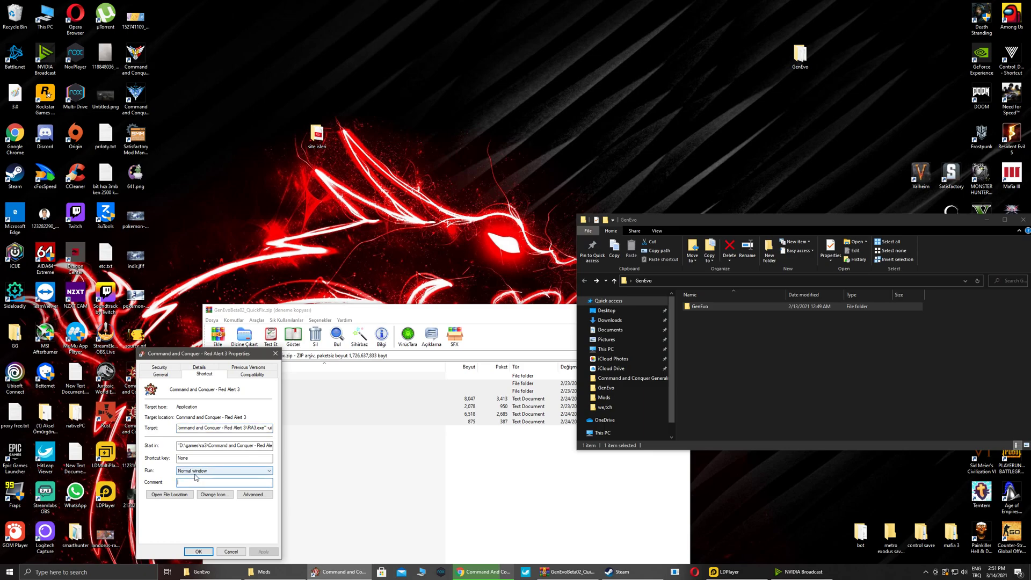
pyautogui.click(196, 481)
pyautogui.doubleClick(188, 483)
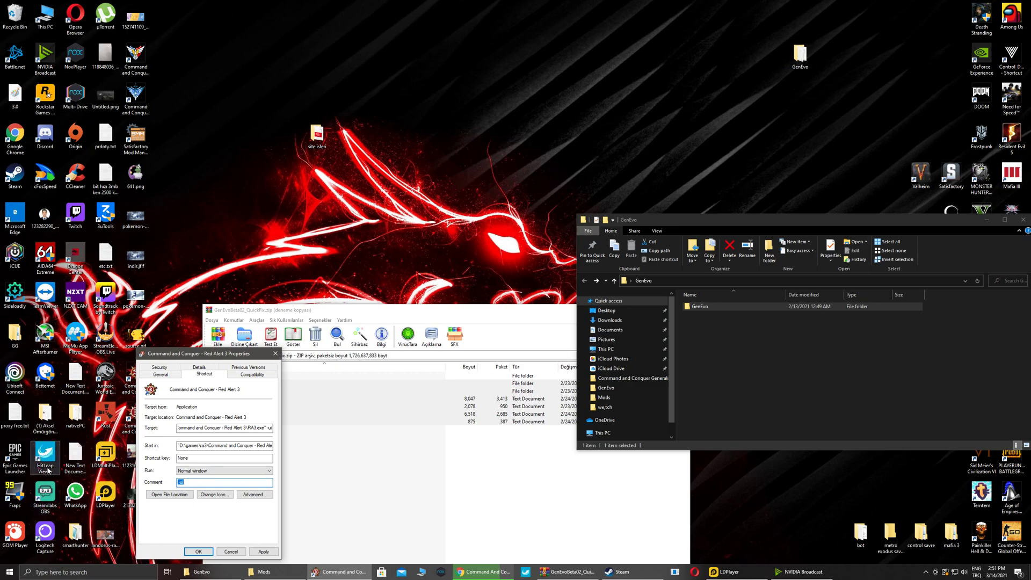
# Step: Create a new text document on the desktop and open it in Notepad
pyautogui.rightClick(327, 221)
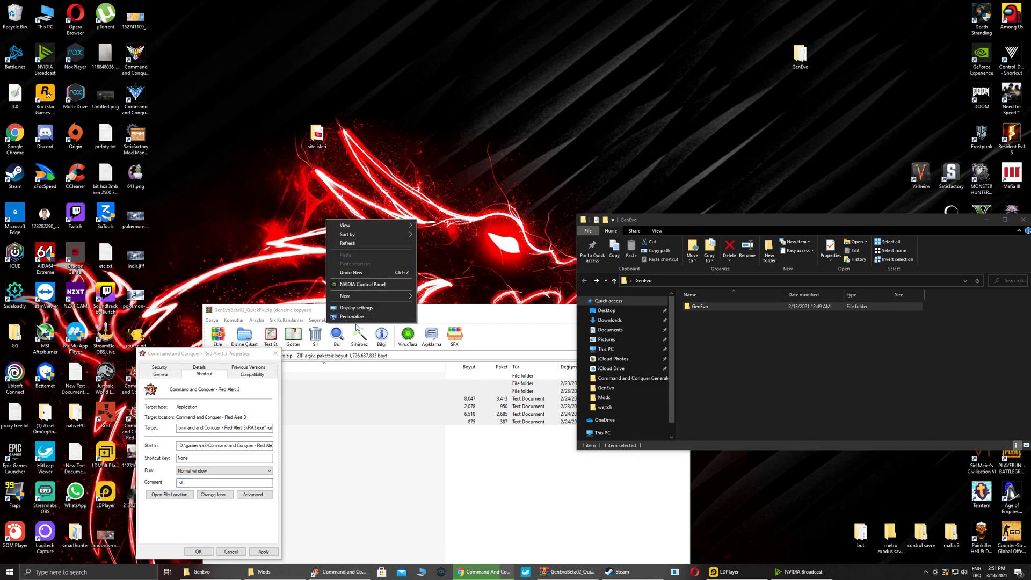
pyautogui.moveTo(375, 295)
pyautogui.click(449, 344)
pyautogui.press('Return')
pyautogui.doubleClick(348, 216)
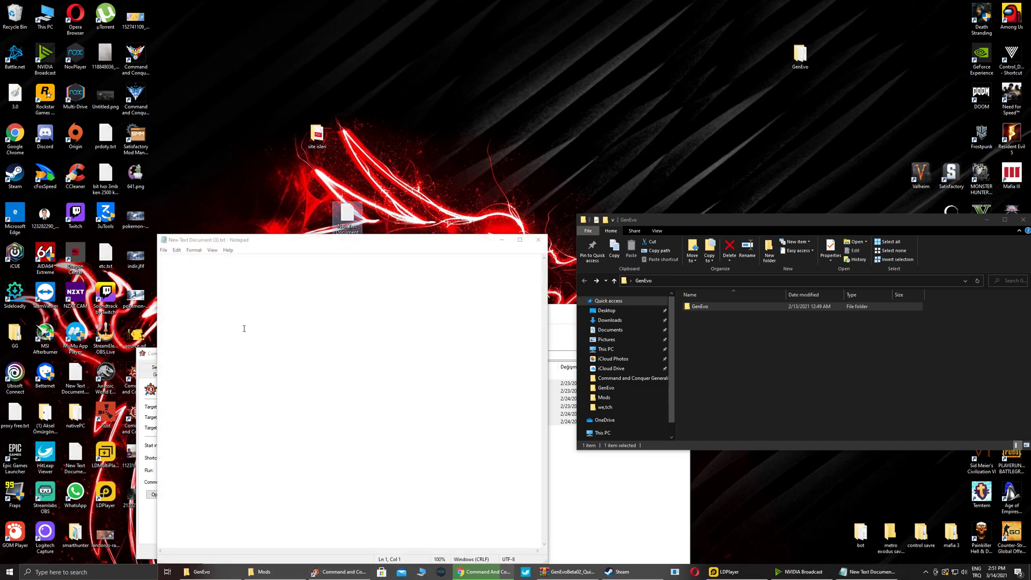
# Step: Copy the Red Alert 3 shortcut's target path into the blank Notepad document and append -ui after RA3.exe
pyautogui.click(177, 429)
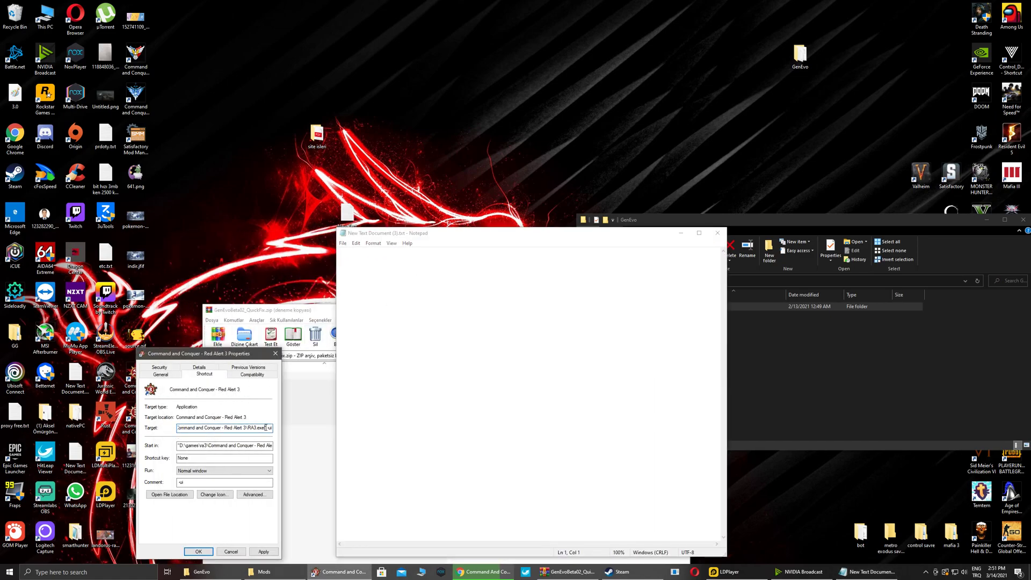
pyautogui.moveTo(266, 427); pyautogui.dragTo(175, 435)
pyautogui.hotkey('ctrl', 'c')
pyautogui.click(392, 291)
pyautogui.hotkey('ctrl', 'v')
pyautogui.scroll(2, 438, 306)
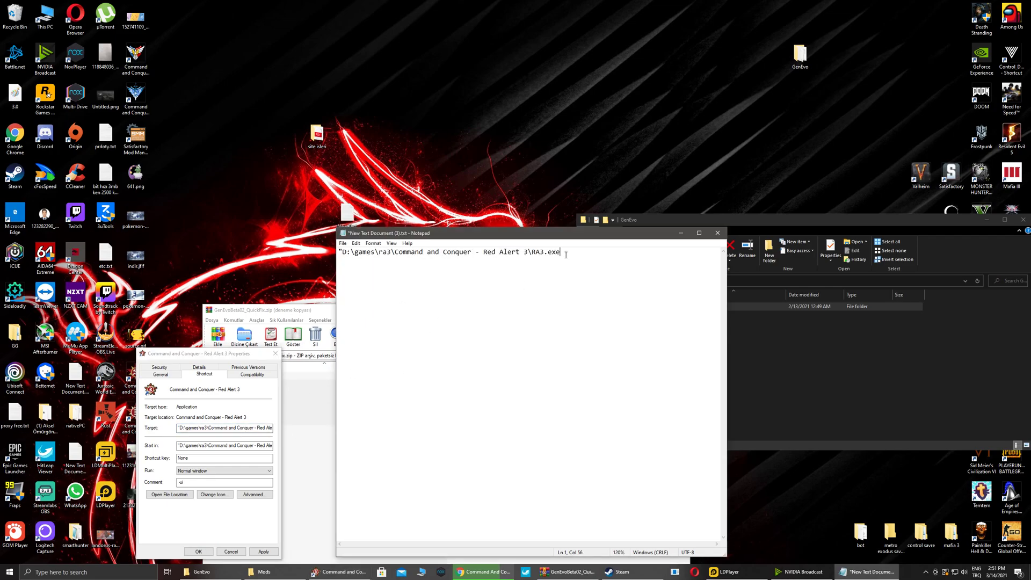
pyautogui.write('-ui')
# Step: Cancel the shortcut properties and close the Notepad document without saving, clearing the archive window from the desktop as well
pyautogui.click(231, 552)
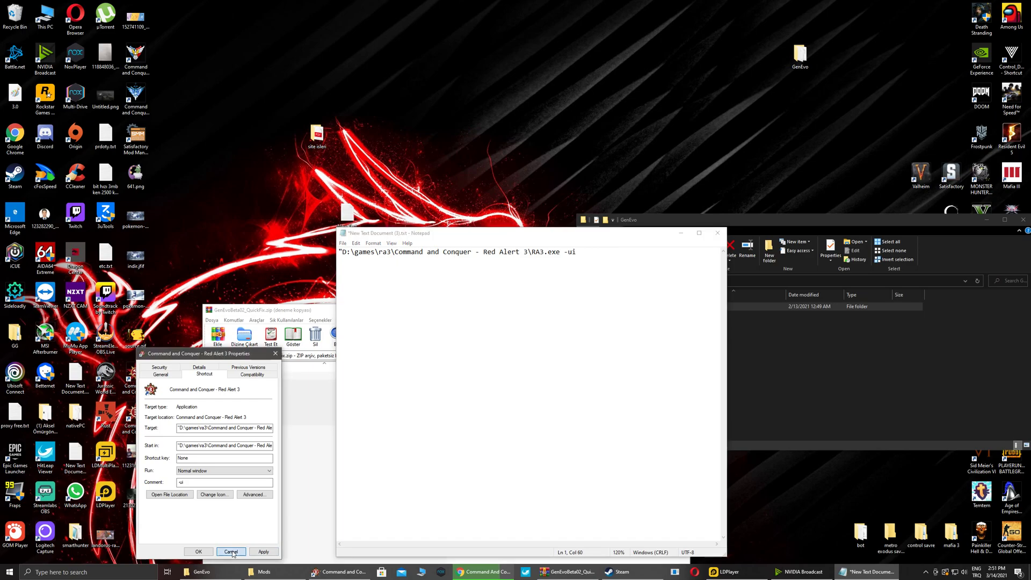
pyautogui.click(231, 552)
pyautogui.click(717, 233)
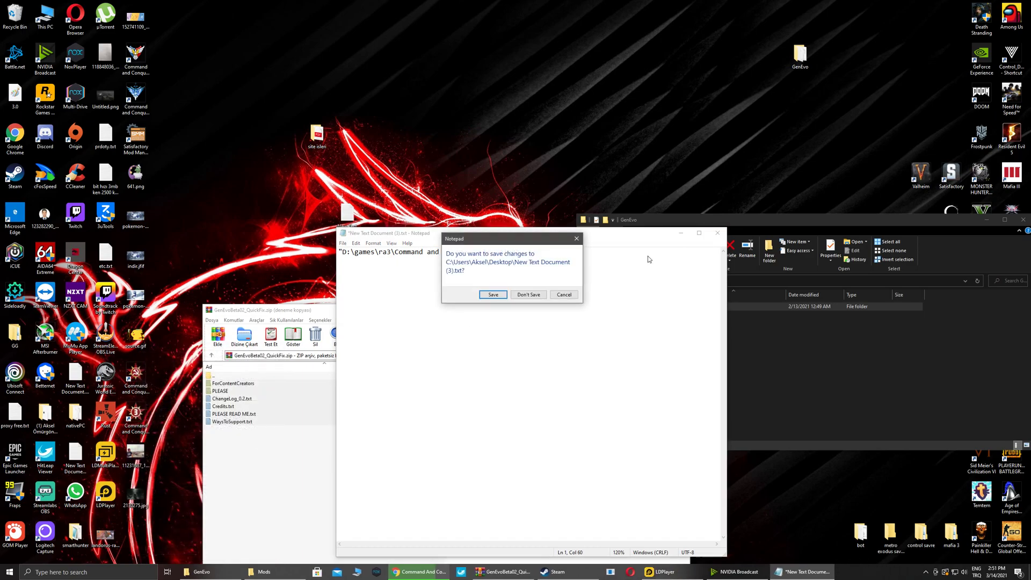
pyautogui.click(528, 294)
pyautogui.click(515, 311)
pyautogui.click(688, 311)
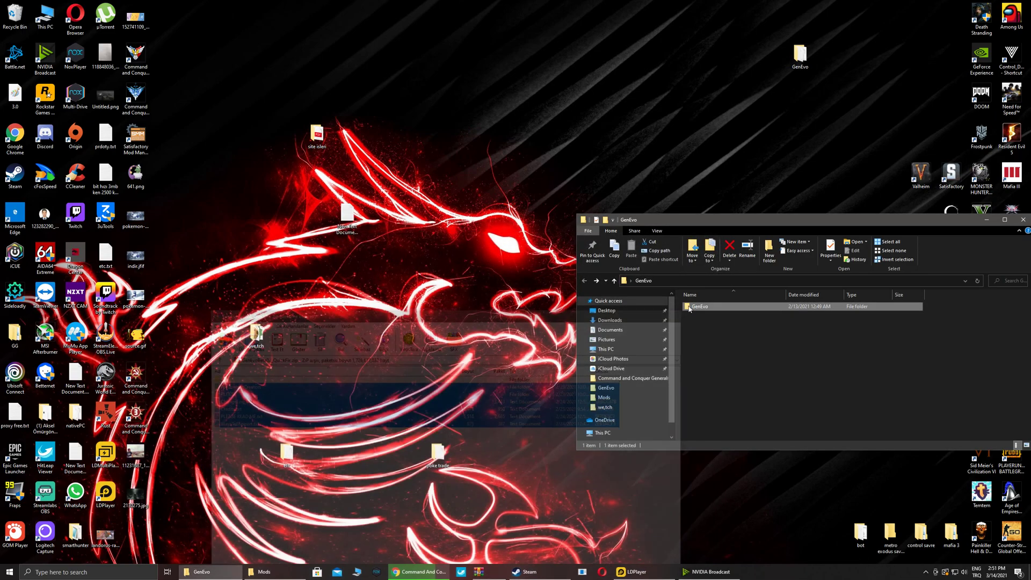
# Step: Start Command & Conquer Red Alert 3 from its desktop shortcut and launch the GenEvo B0.2 mod from the Game Browser
pyautogui.doubleClick(139, 424)
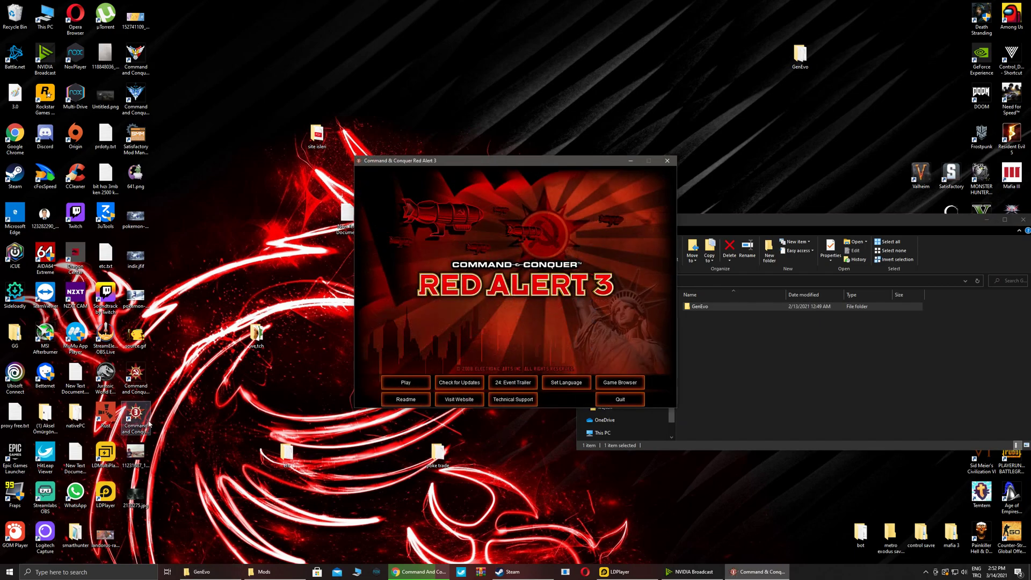
pyautogui.click(613, 387)
pyautogui.click(413, 240)
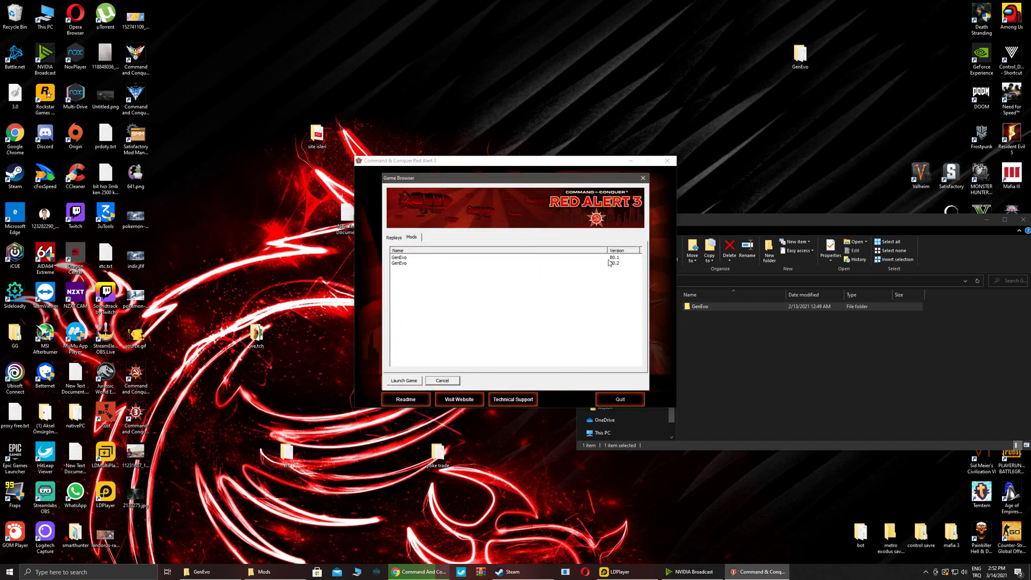
pyautogui.click(394, 264)
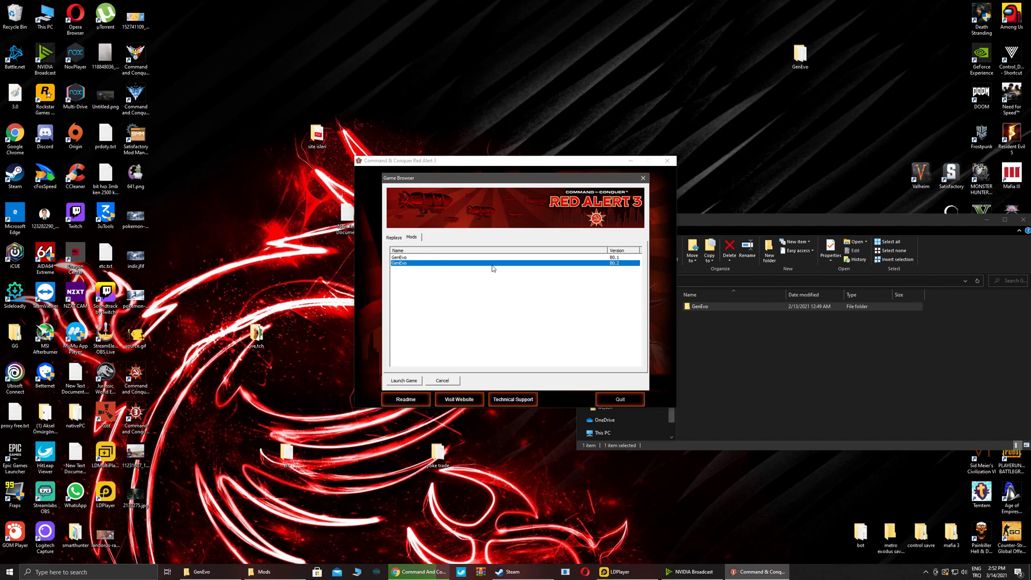
pyautogui.click(404, 380)
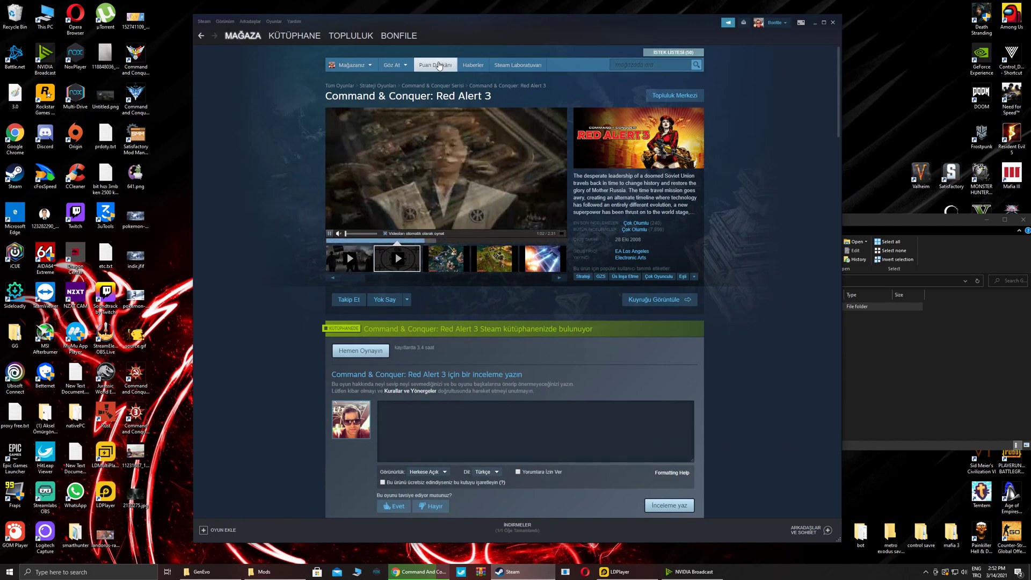
pyautogui.moveTo(433, 23); pyautogui.dragTo(243, 22)
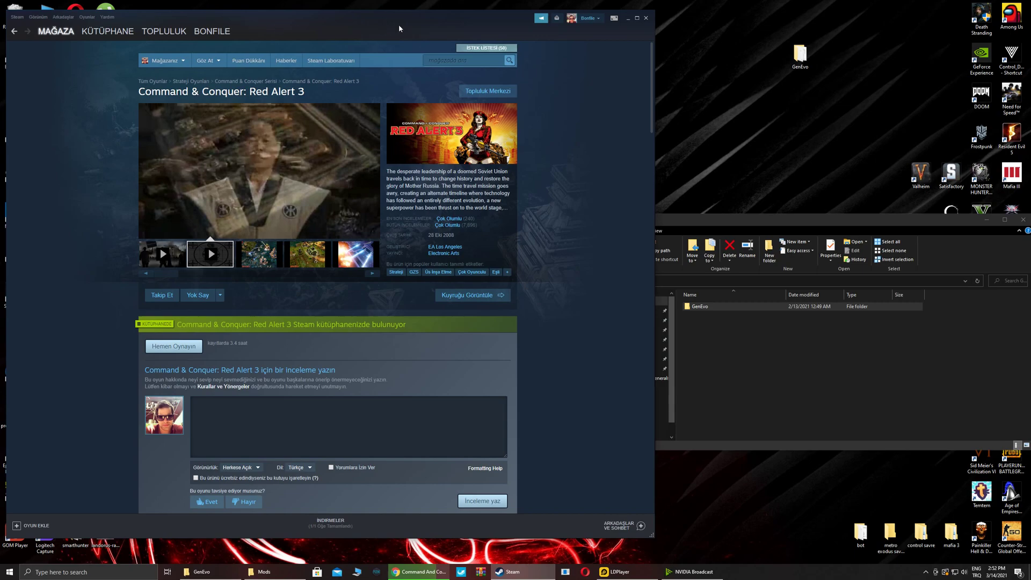
pyautogui.moveTo(758, 228); pyautogui.dragTo(668, 344)
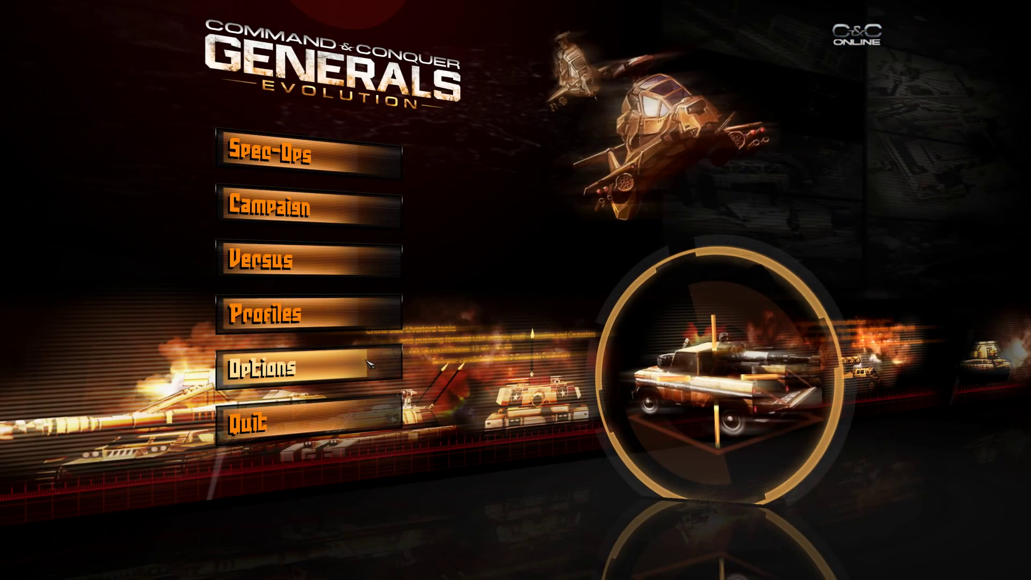
# Step: Examine the game's graphics options and the available resolutions, and return to the main menu without changes
pyautogui.click(369, 364)
pyautogui.click(289, 409)
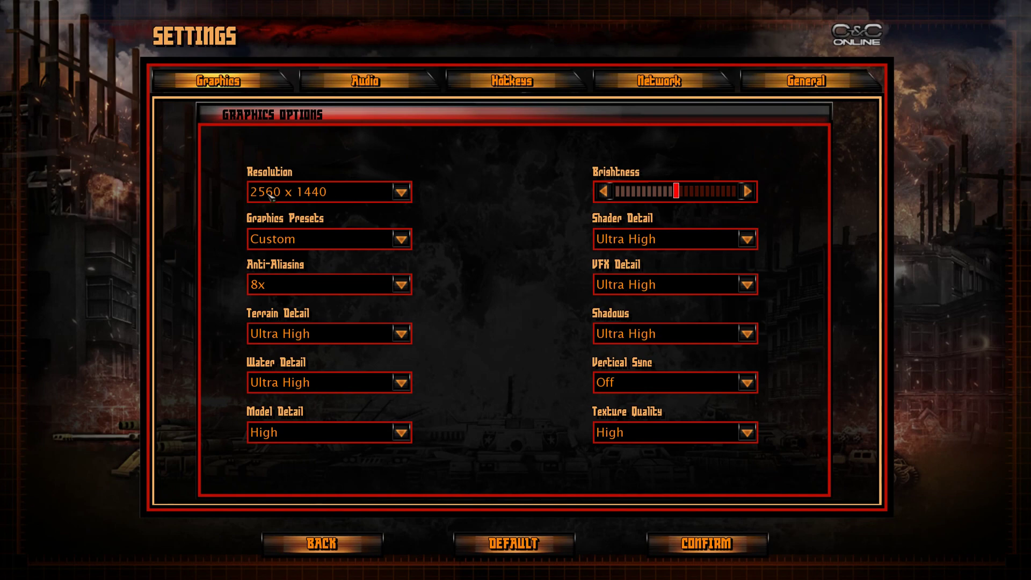
pyautogui.click(400, 192)
pyautogui.moveTo(385, 241); pyautogui.dragTo(385, 300)
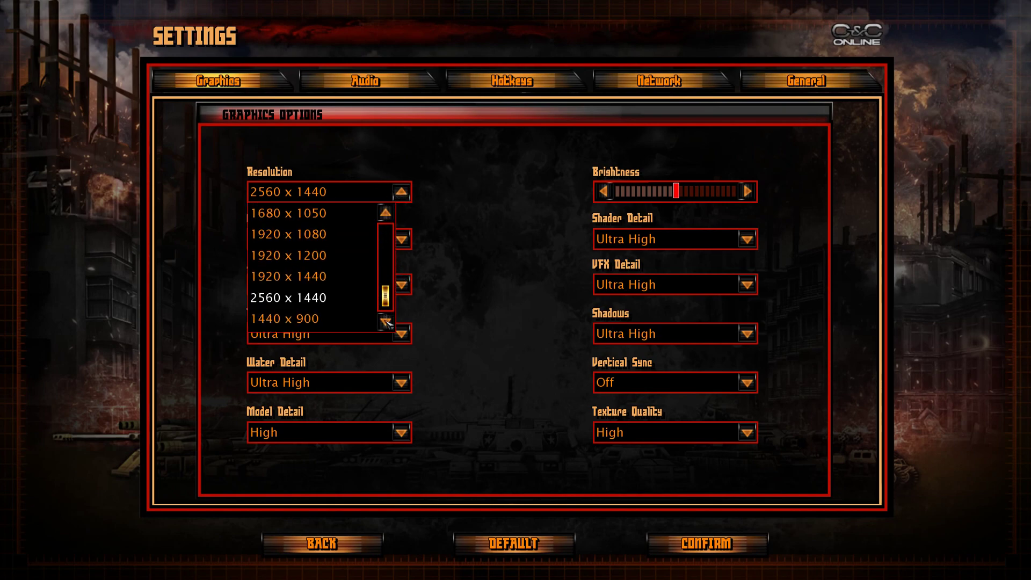
pyautogui.click(403, 194)
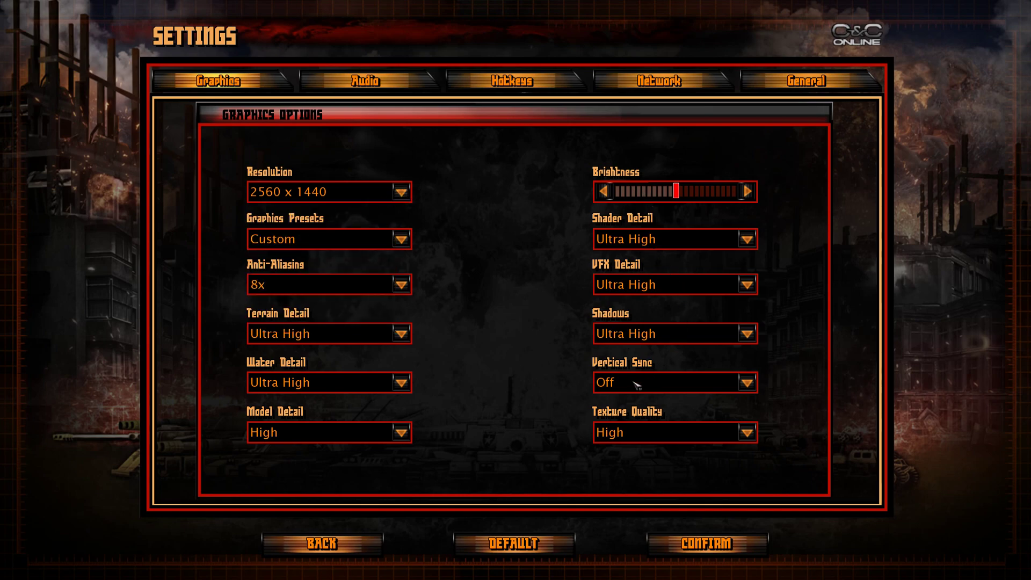
pyautogui.click(357, 546)
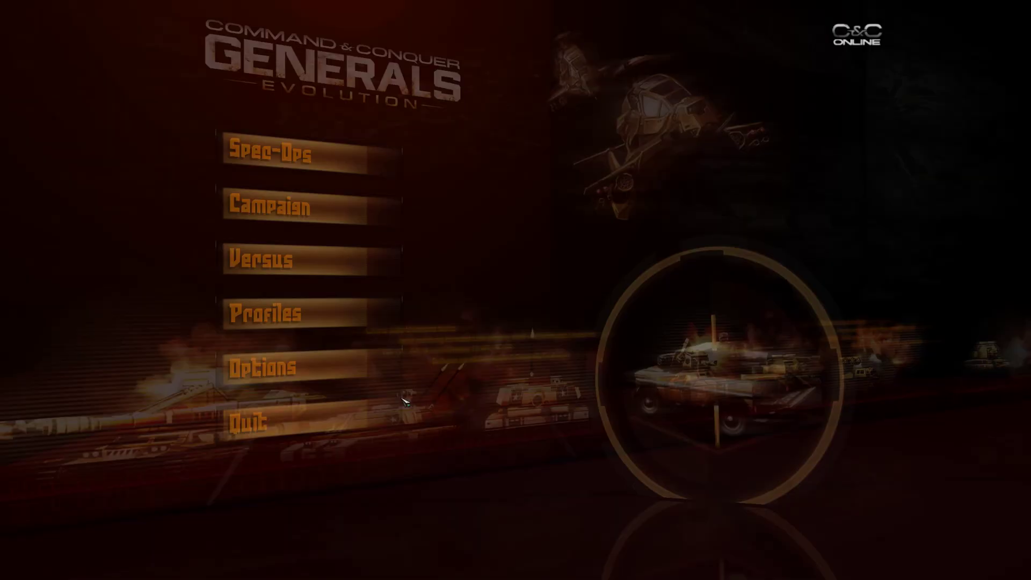
# Step: Start a skirmish against one Medium computer opponent with the default 10000 initial resources
pyautogui.click(273, 263)
pyautogui.click(305, 305)
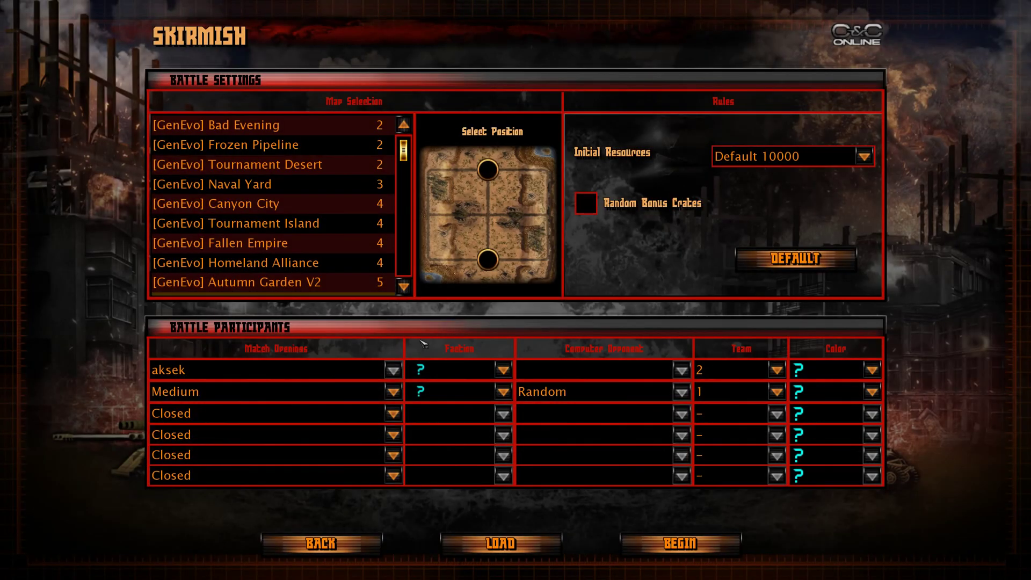
pyautogui.click(658, 543)
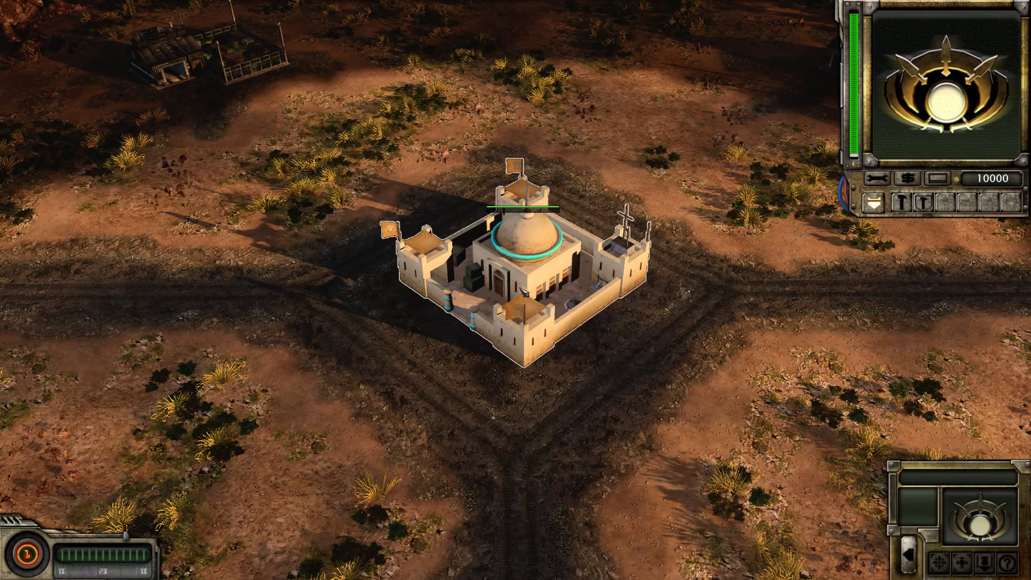
# Step: Choose the Toxin General at the Command Center and start producing a Windmill
pyautogui.click(523, 291)
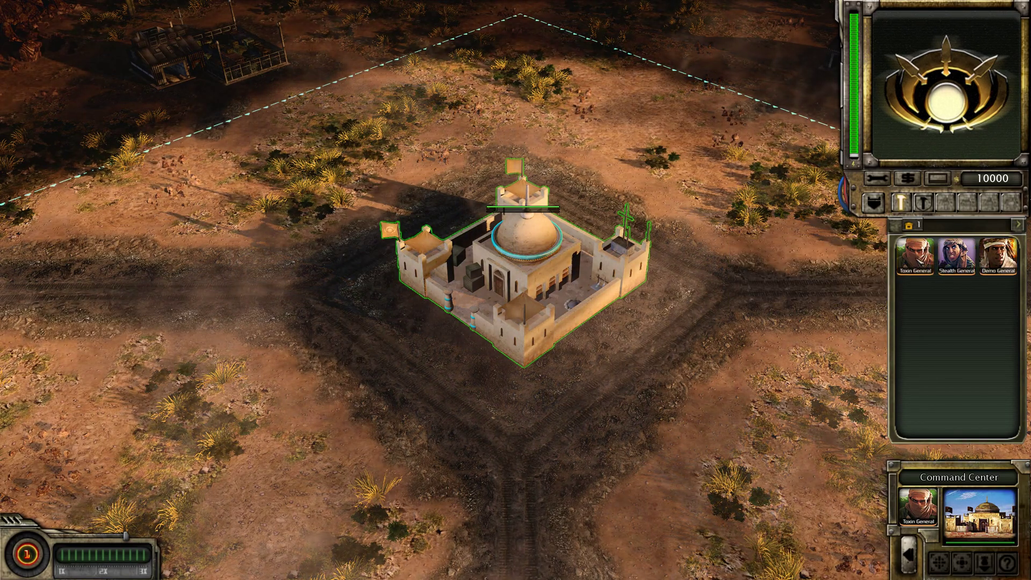
pyautogui.click(915, 256)
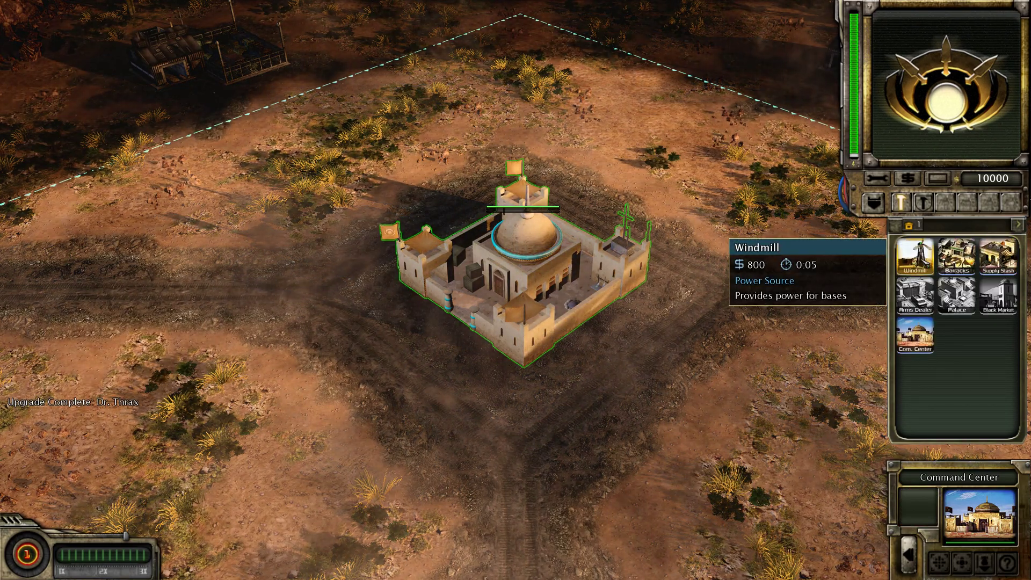
pyautogui.click(915, 256)
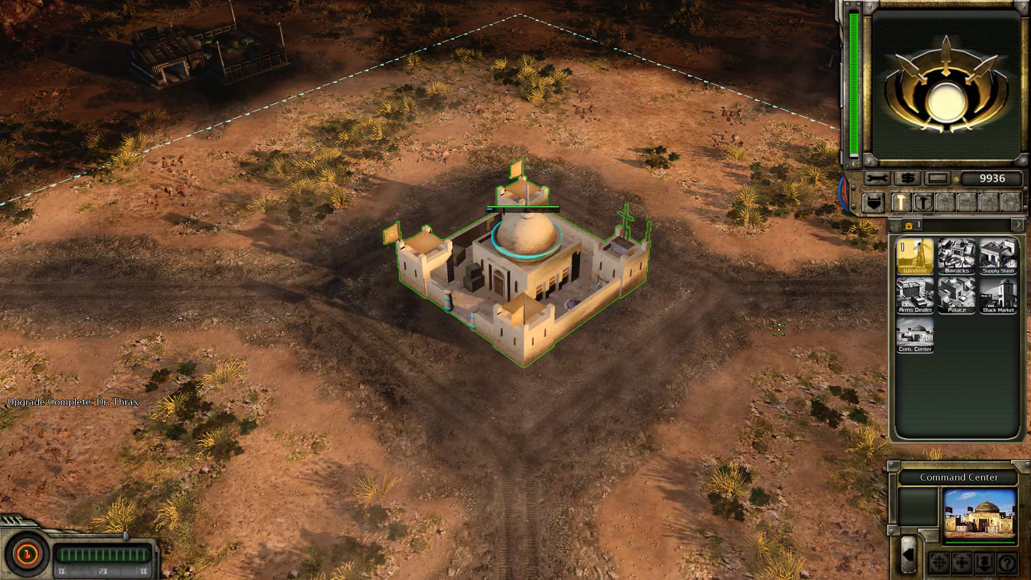
# Step: Look over the support structures while the Windmill is prepared, and ready its worker for placement near the Command Center
pyautogui.click(922, 203)
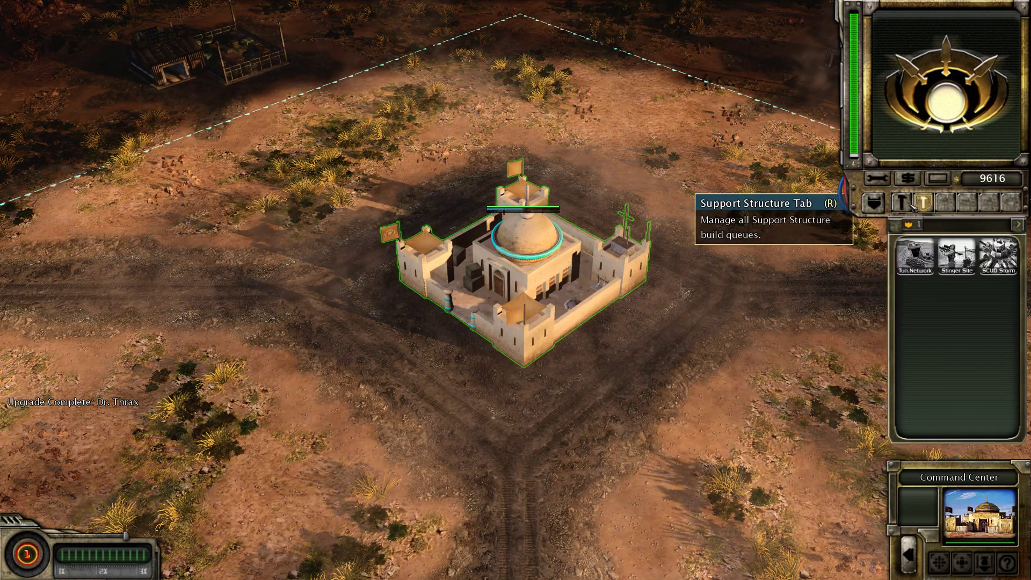
pyautogui.click(904, 204)
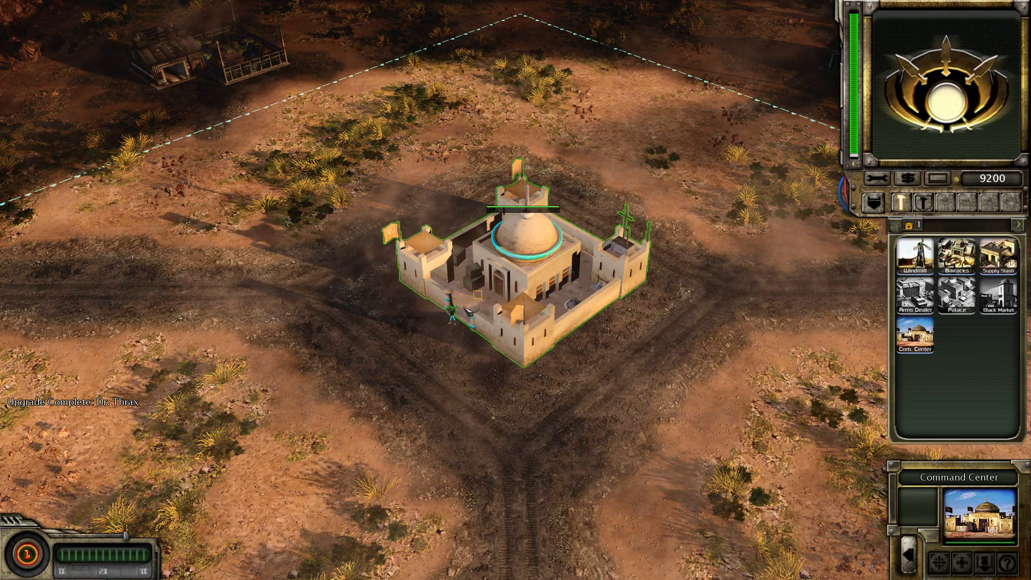
pyautogui.click(915, 256)
pyautogui.click(884, 239)
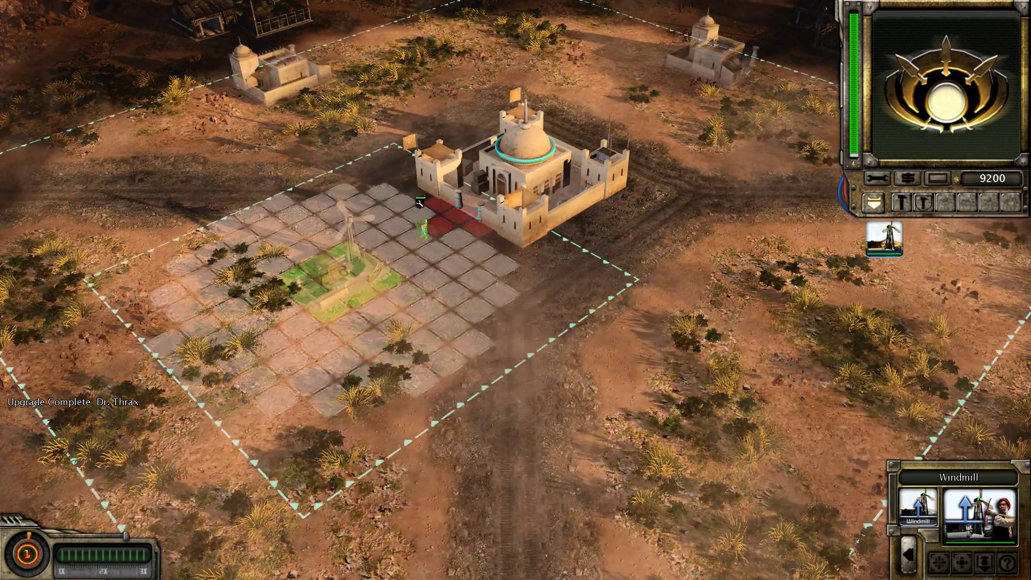
# Step: Produce a Barracks worker, select it, and order the Barracks built near the Command Center
pyautogui.click(902, 203)
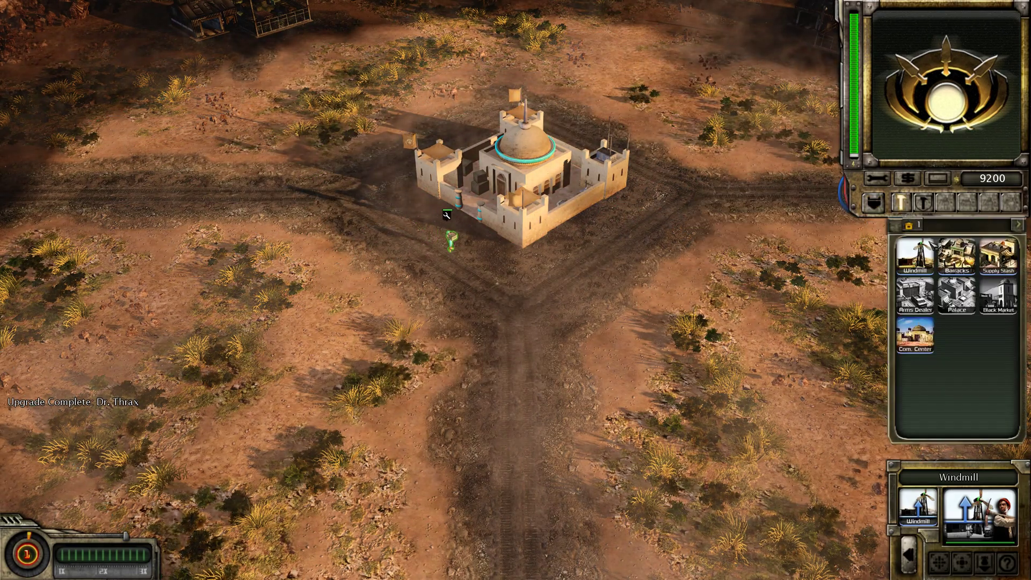
pyautogui.click(957, 256)
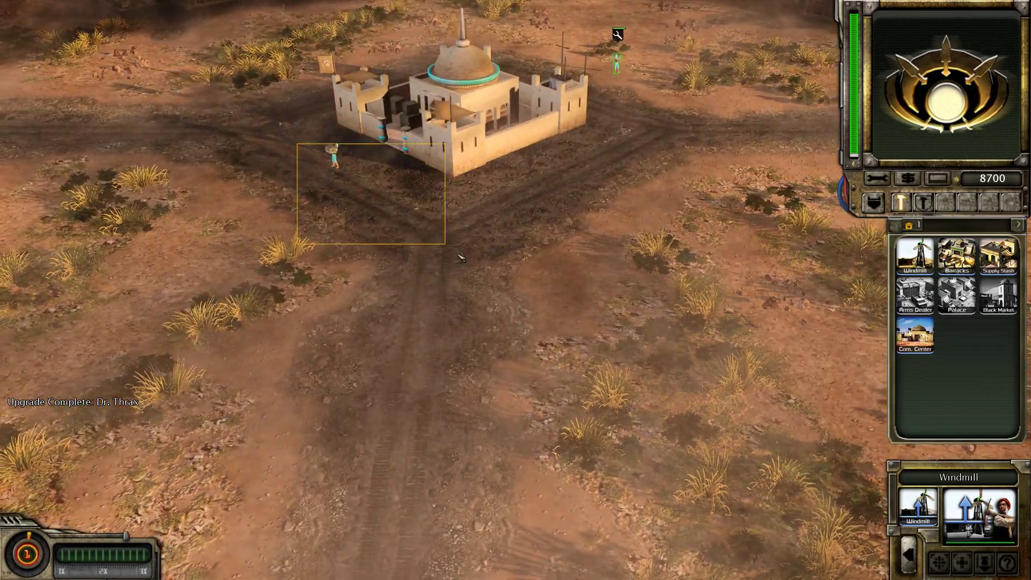
pyautogui.moveTo(459, 258); pyautogui.dragTo(459, 258)
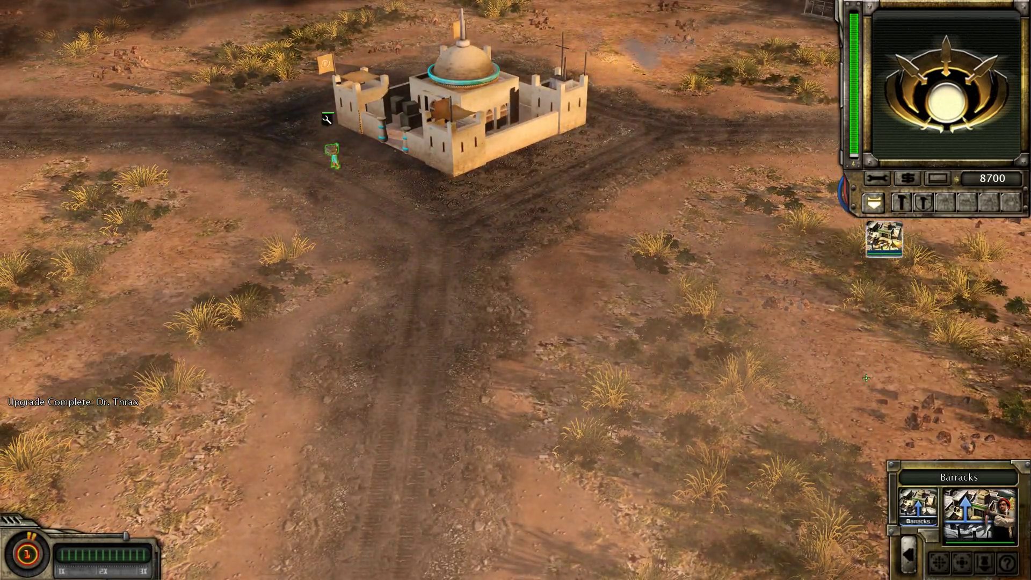
pyautogui.click(918, 504)
pyautogui.click(673, 284)
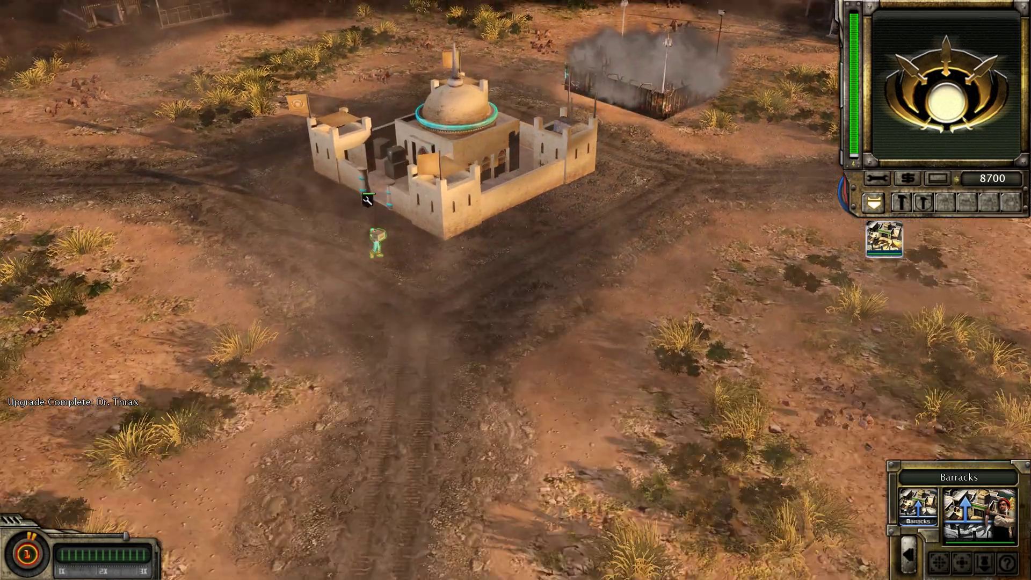
pyautogui.scroll(5, 668, 282)
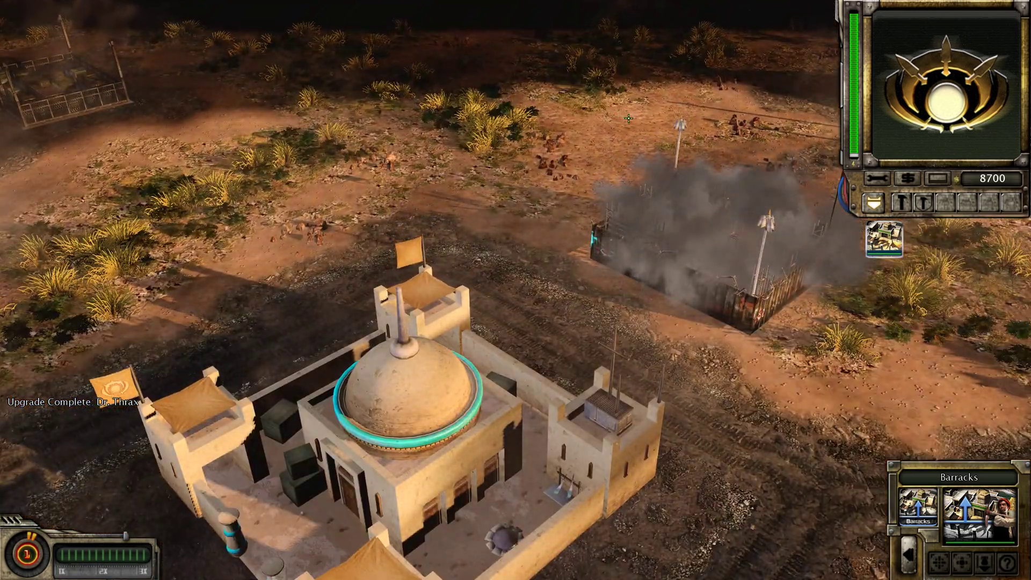
pyautogui.scroll(-8, 630, 119)
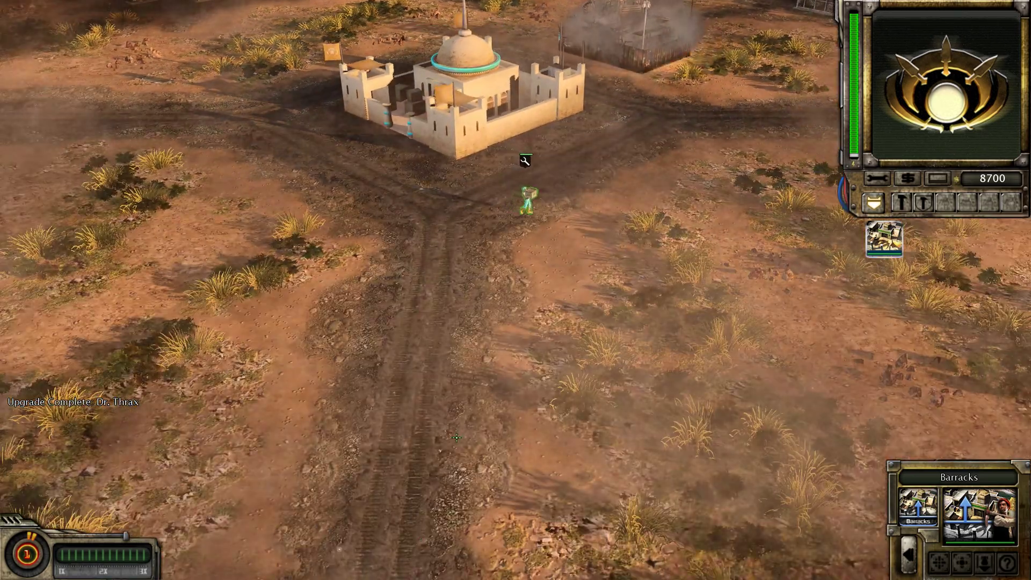